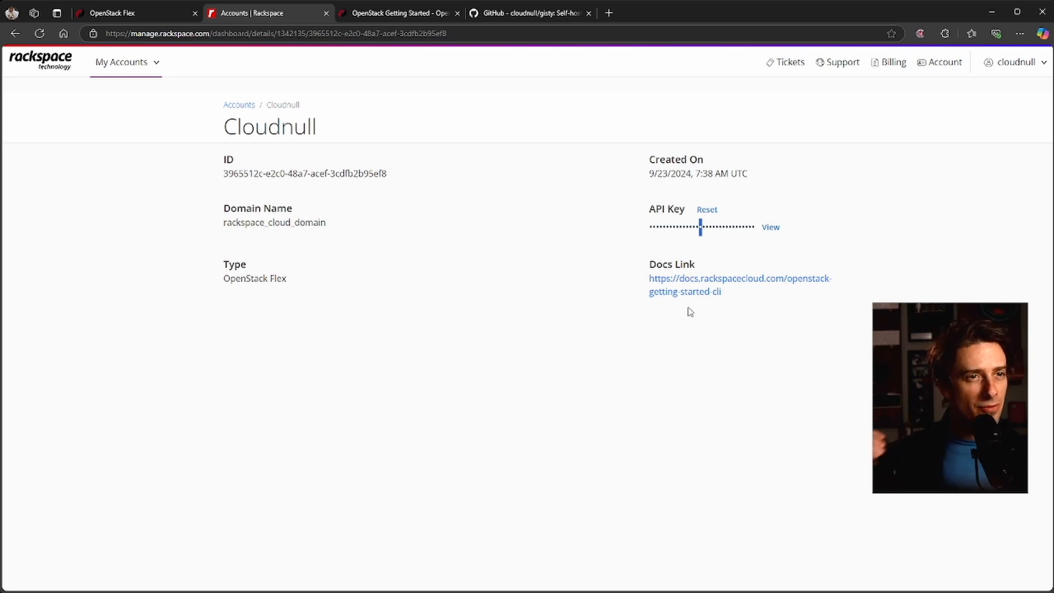
Open the docs link on the account details page to view the getting started guide, and return to the account details.
click(700, 293)
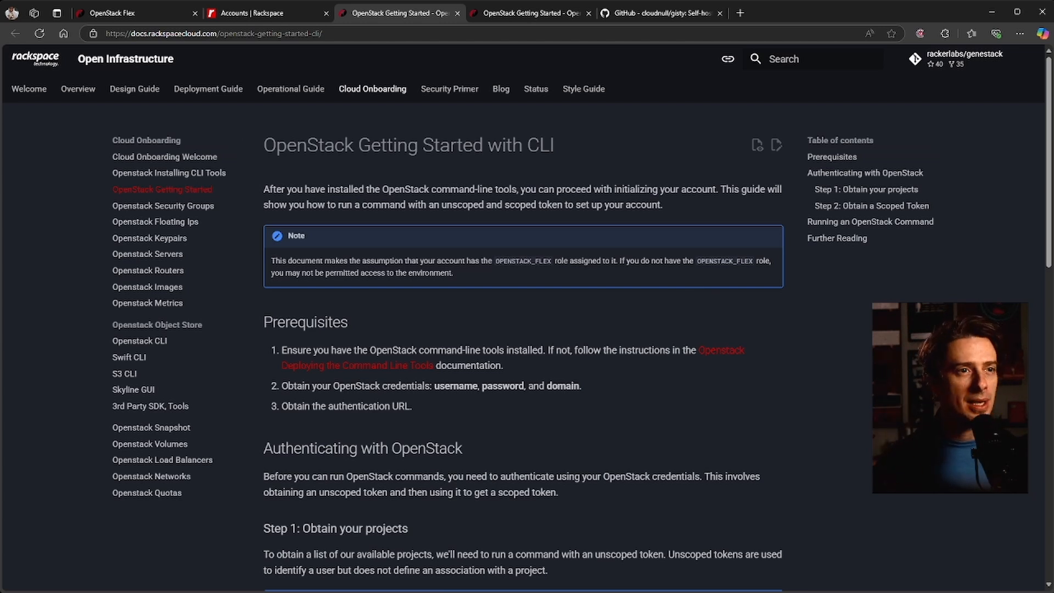
click(238, 16)
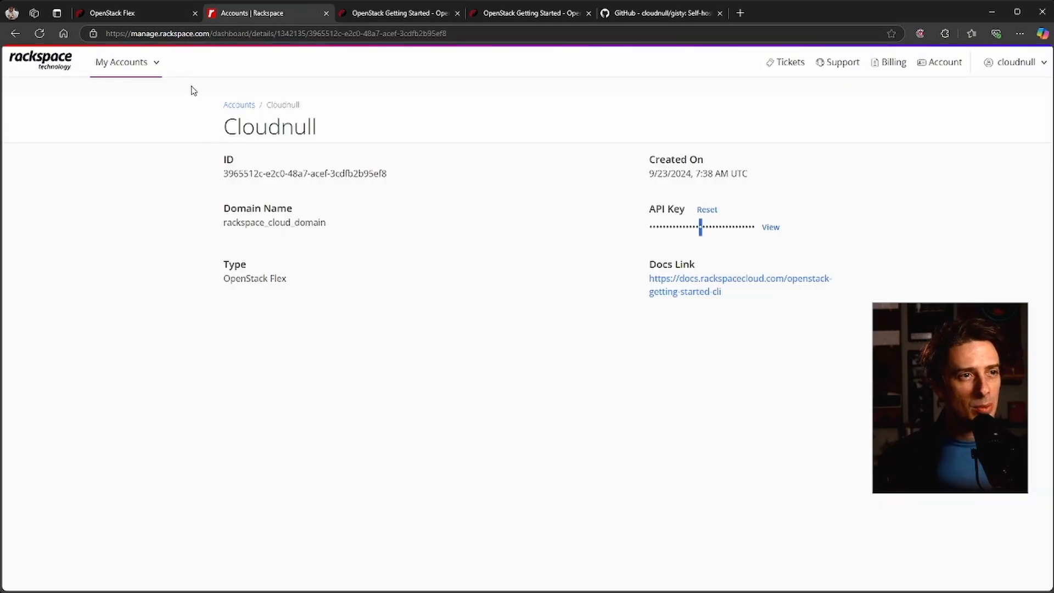
Log in to OpenStack Flex in the SJC3 region with the account username at rackspace_cloud_domain and the account password.
click(164, 15)
click(115, 223)
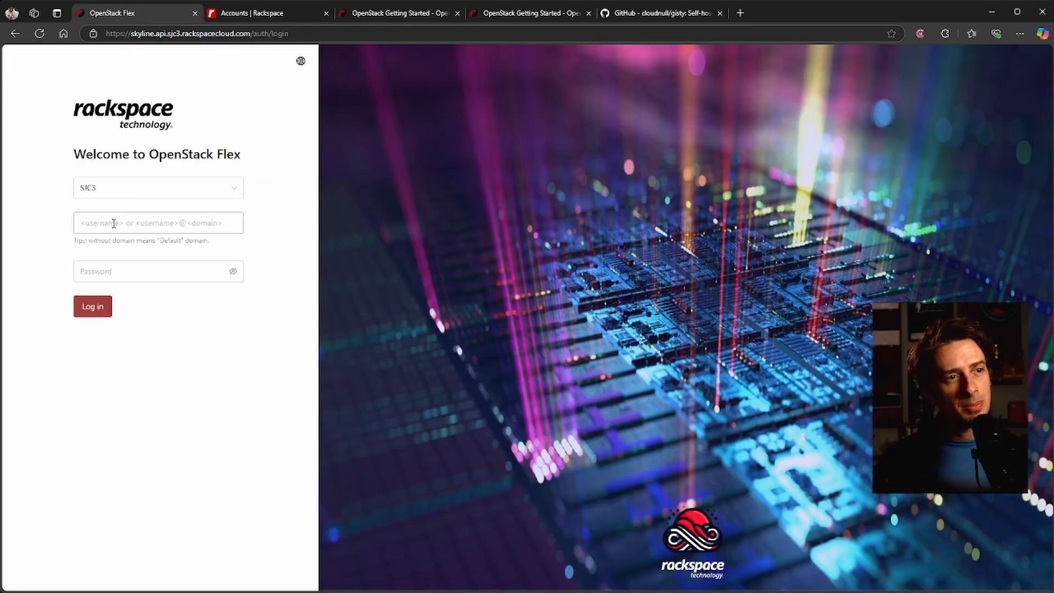
text(cloudnull@rackspace_cloud_domain)
key(Tab)
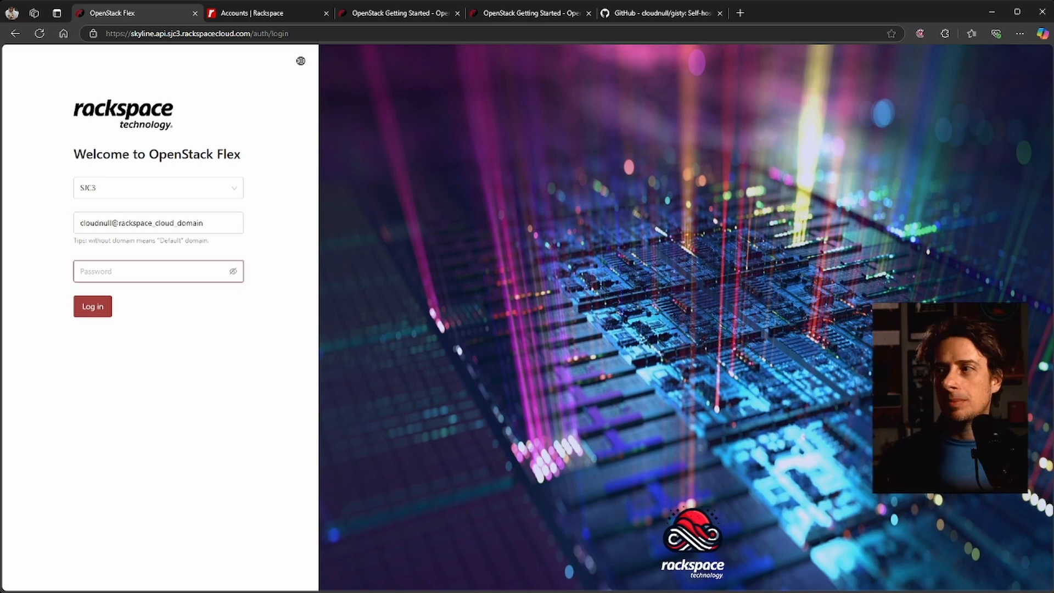
key(ctrl+v)
click(96, 311)
Read through the gisty repository's README on GitHub, covering its features, environment variables, container build and service start.
click(637, 18)
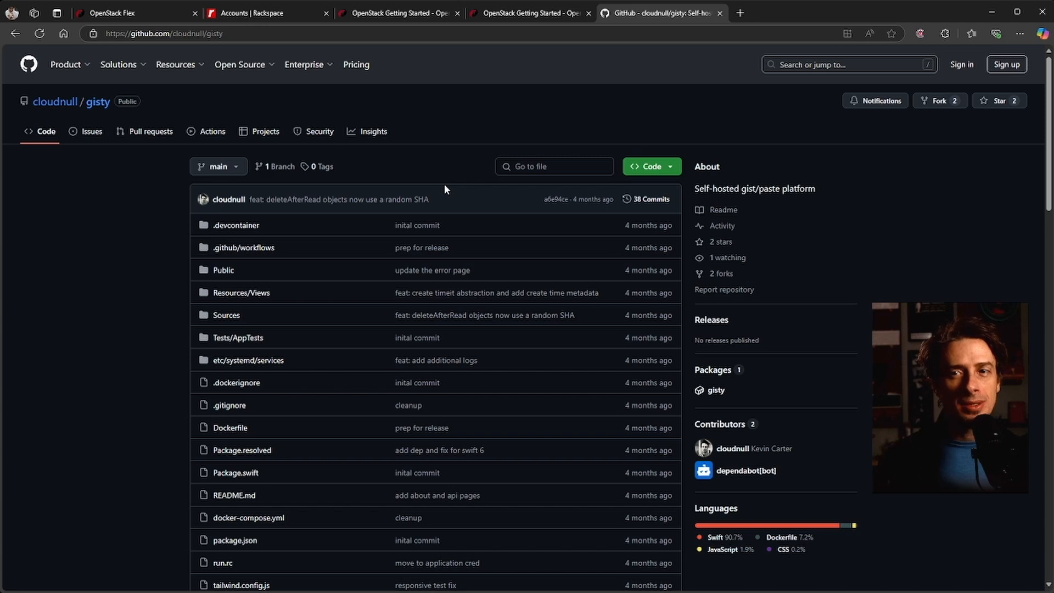
scroll(444, 185, down, 3)
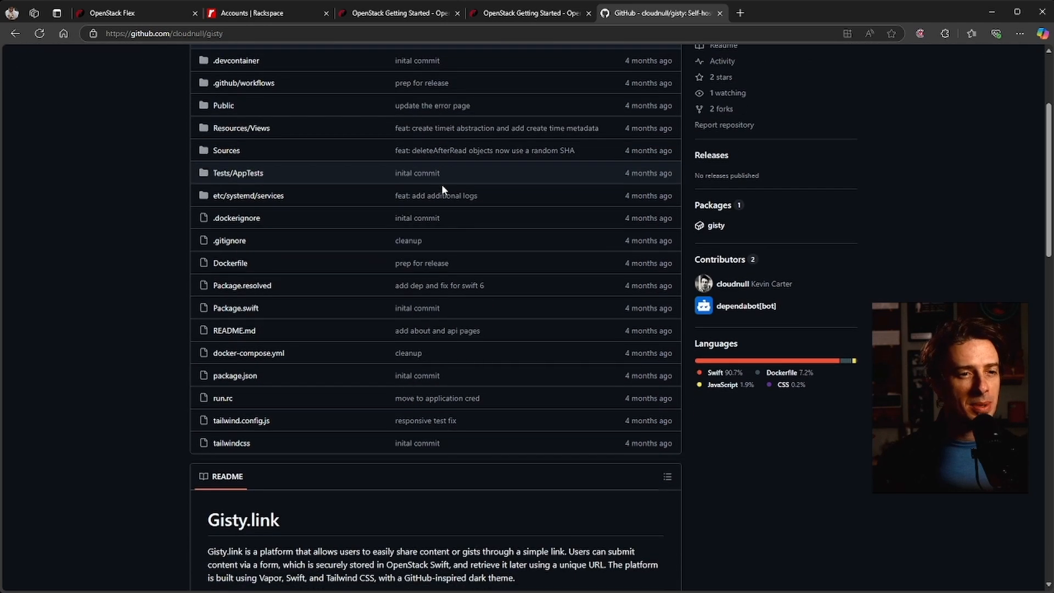
scroll(440, 186, down, 5)
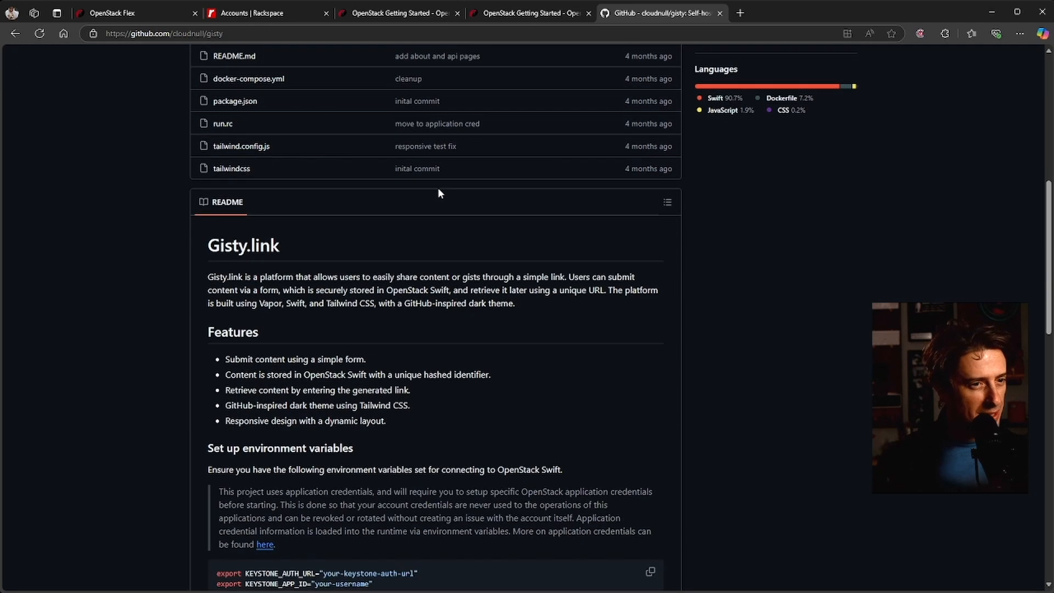
scroll(437, 197, down, 4)
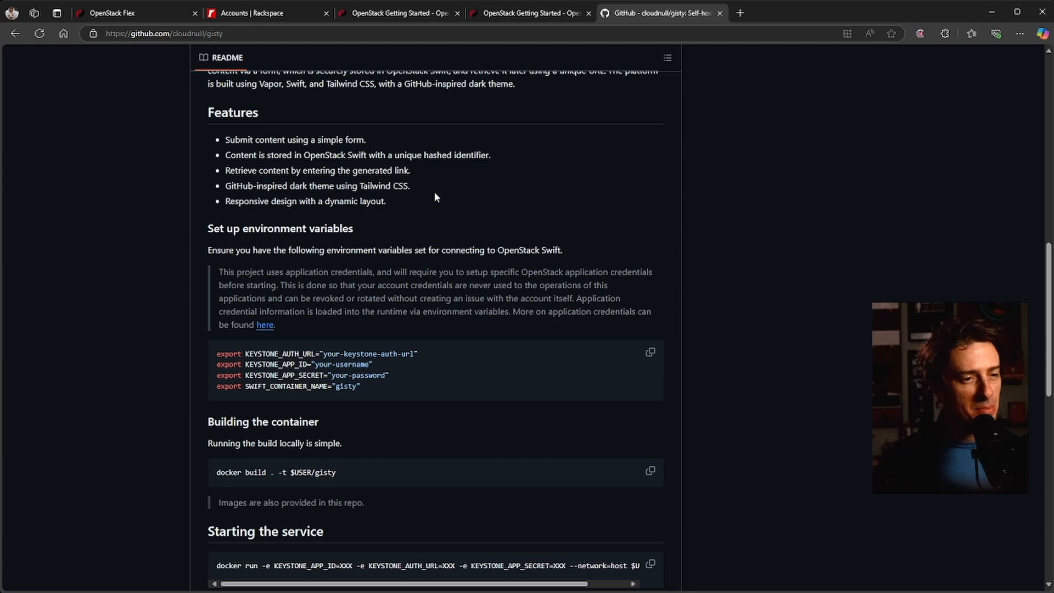
scroll(437, 197, down, 4)
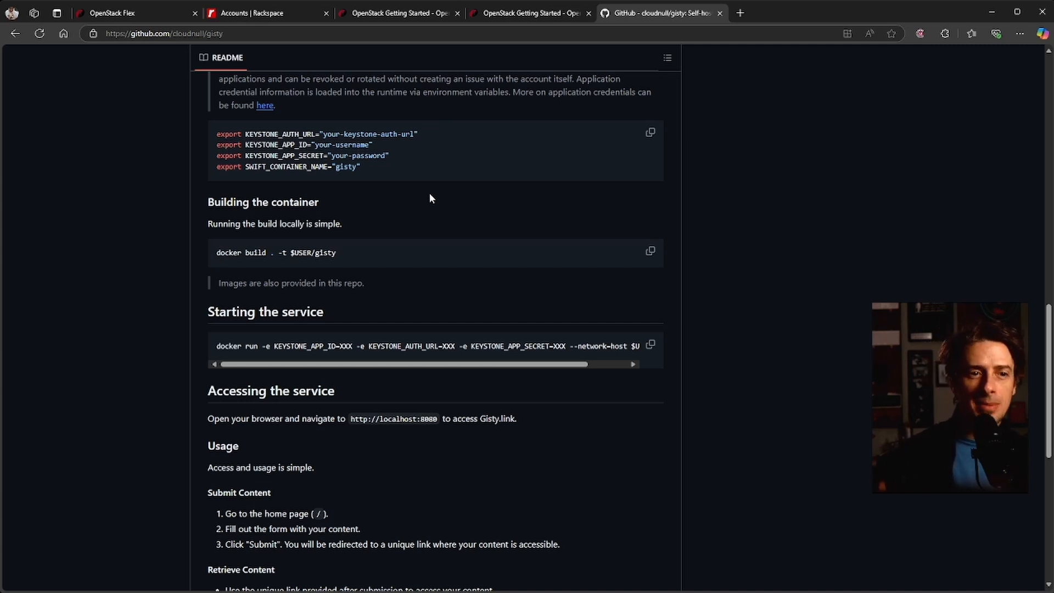
scroll(429, 198, up, 12)
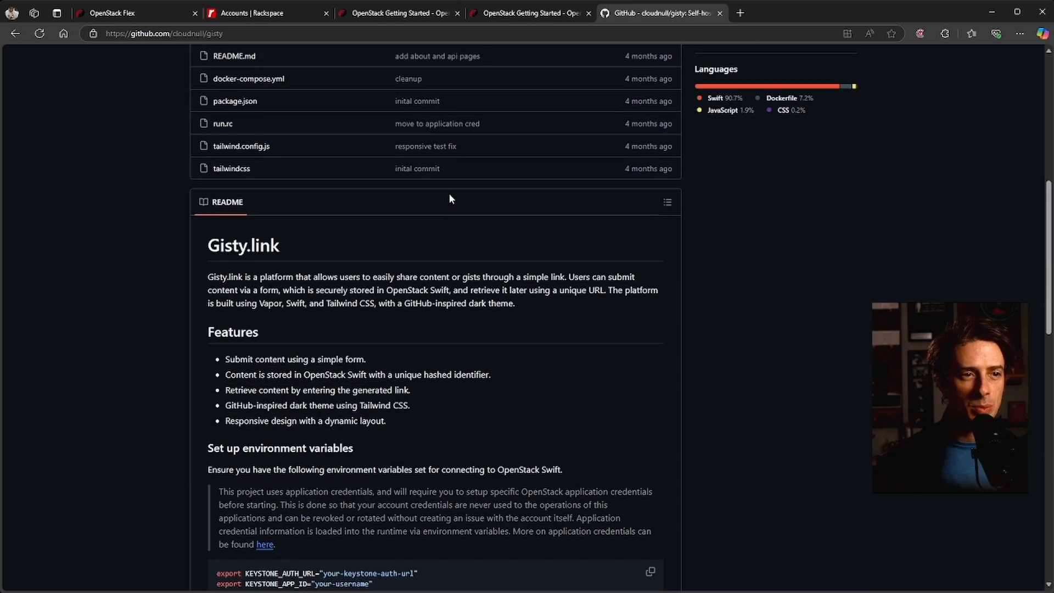
scroll(468, 201, up, 3)
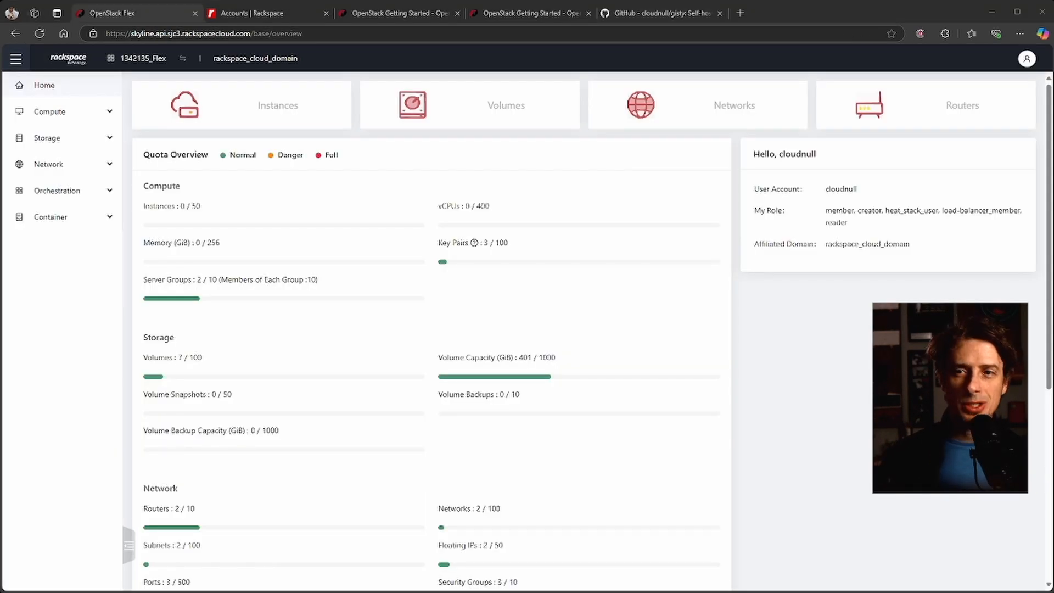
Start creating a compute instance in OpenStack Flex with the gp.0.1.2 flavor.
click(52, 112)
click(61, 135)
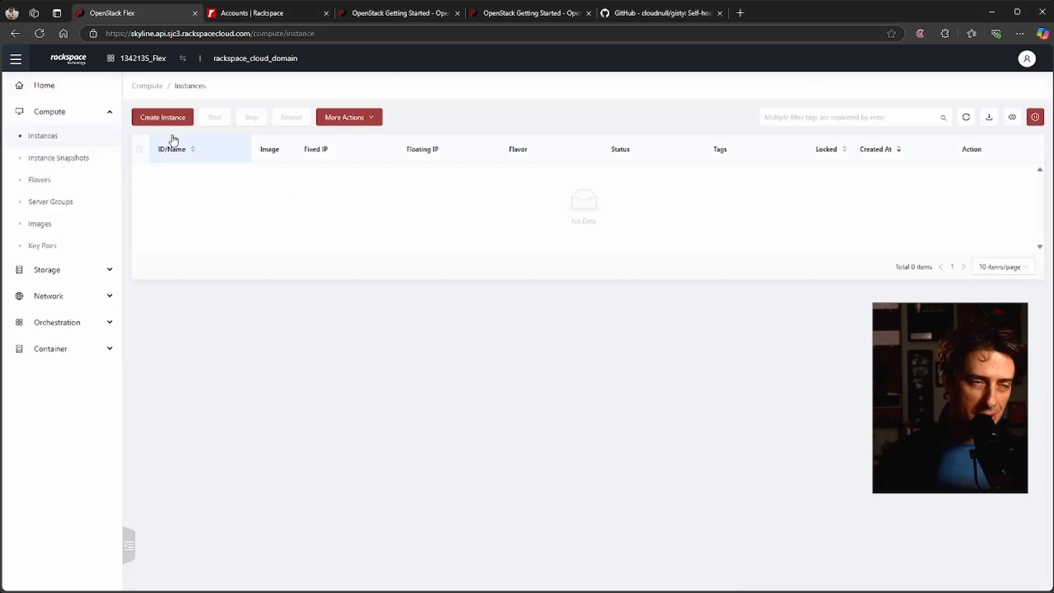
click(171, 117)
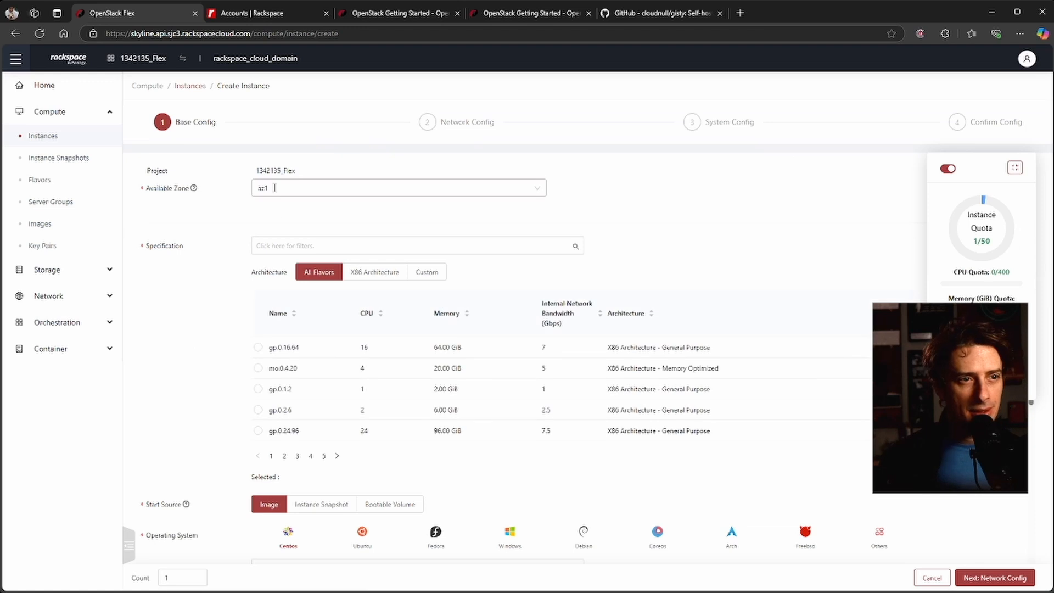
click(283, 389)
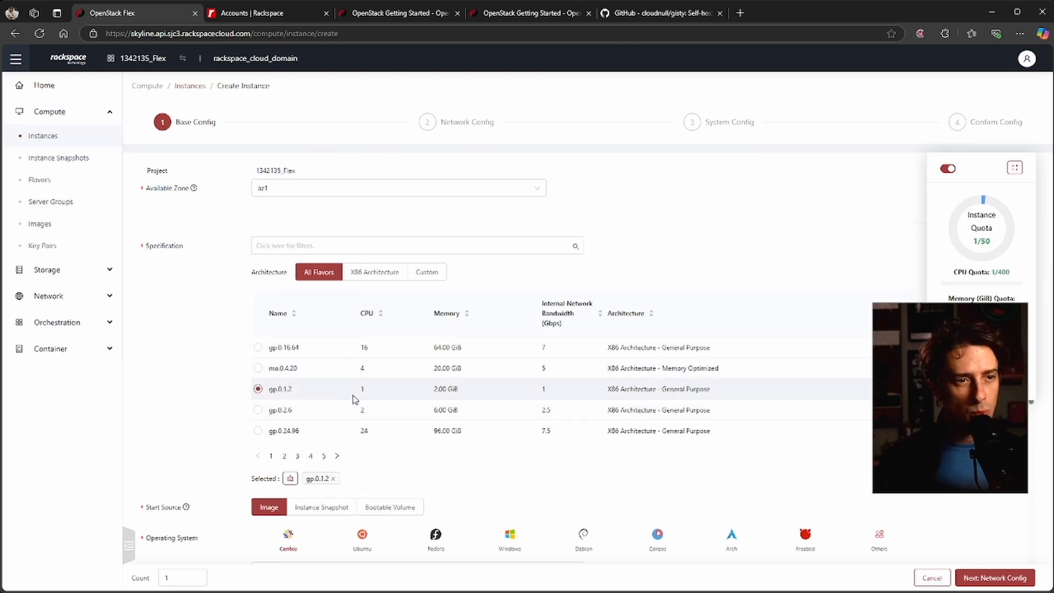
Set the start source to the JumpNode-0 instance snapshot and choose not to create a new system disk.
scroll(403, 418, down, 3)
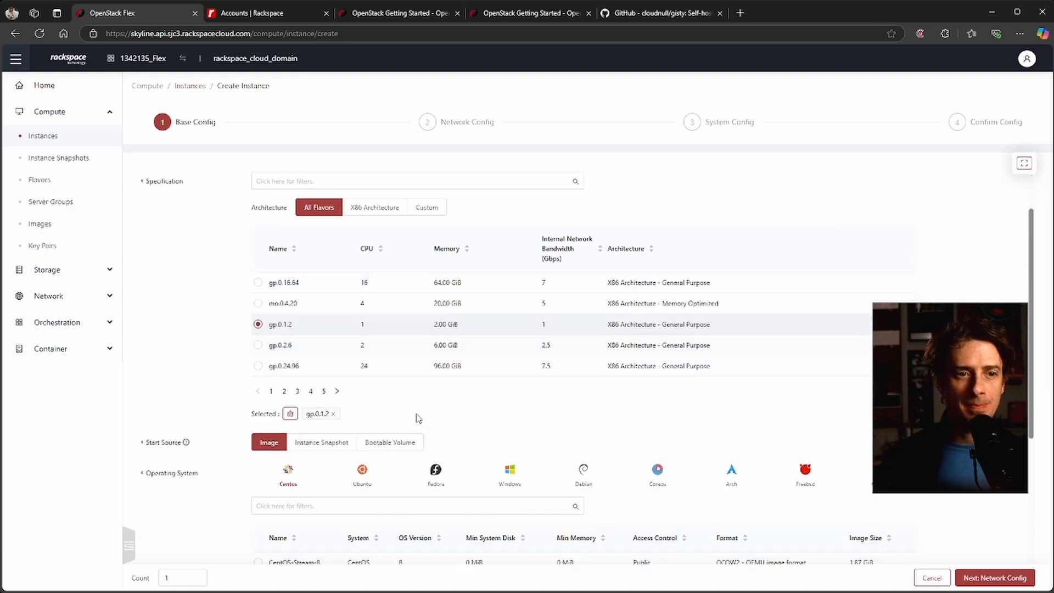
click(324, 343)
click(272, 430)
scroll(385, 439, down, 2)
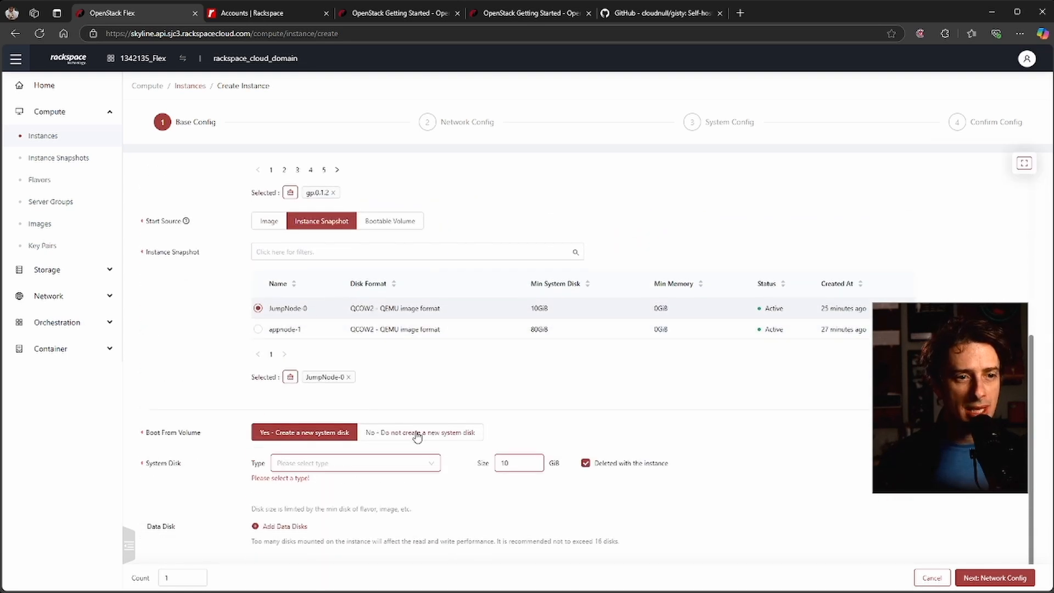
click(418, 434)
click(278, 542)
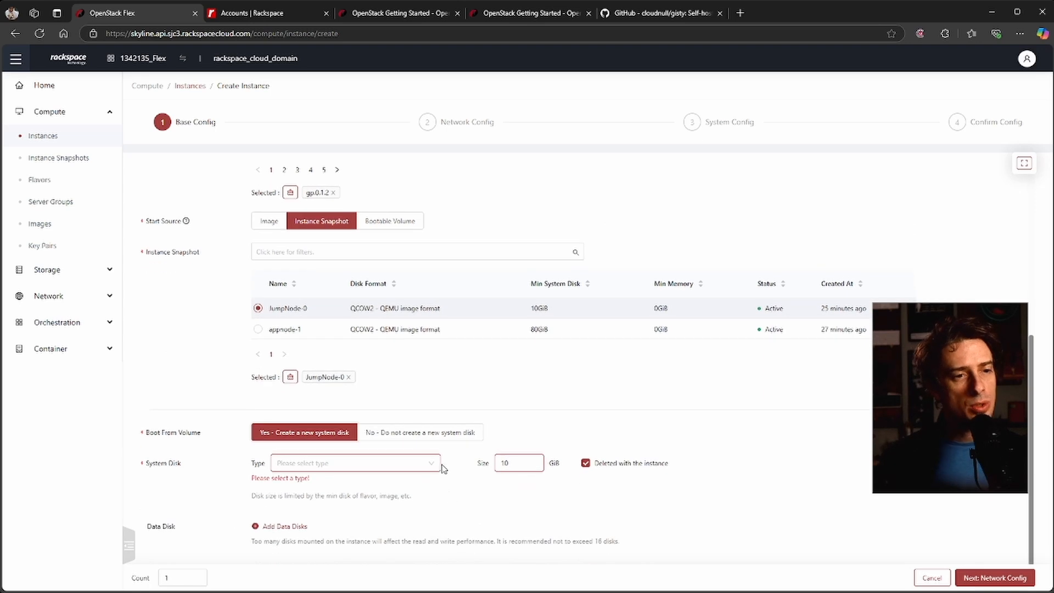
click(334, 466)
scroll(419, 435, up, 2)
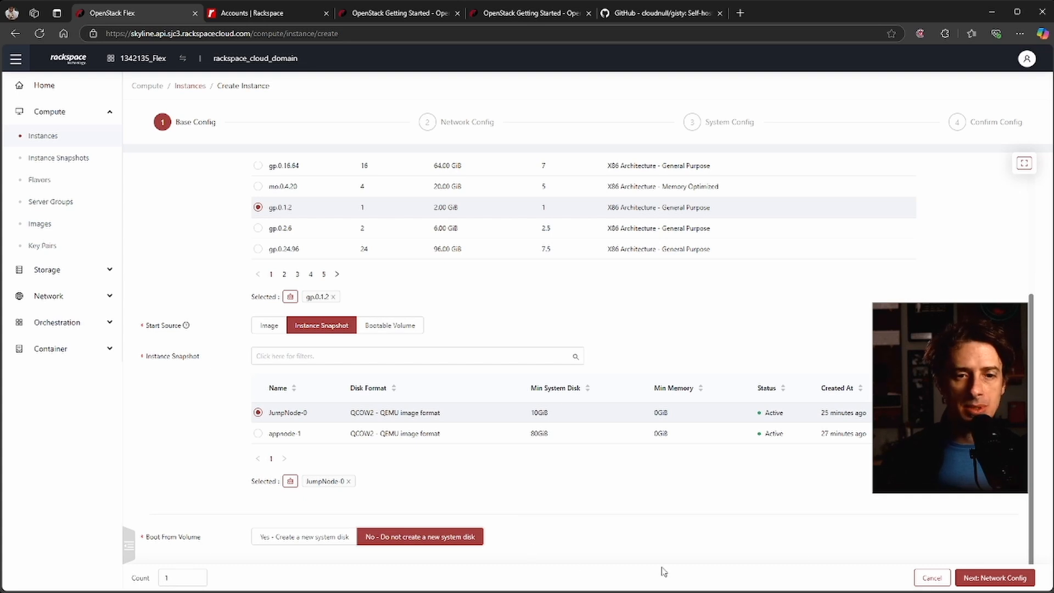
Configure the instance's networking with the AppNetwork network and the default security group.
click(1000, 582)
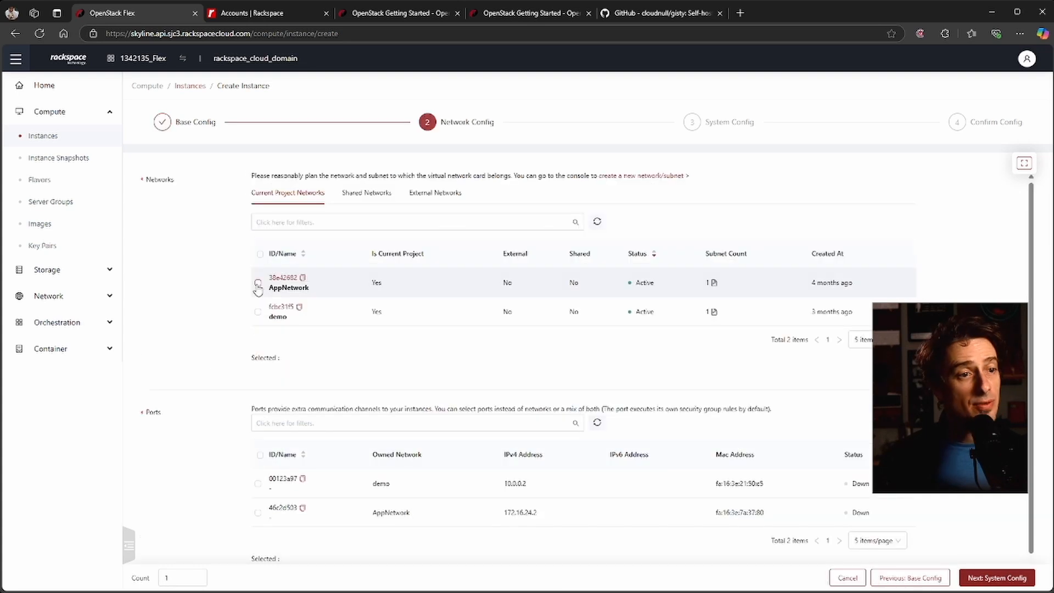
click(258, 284)
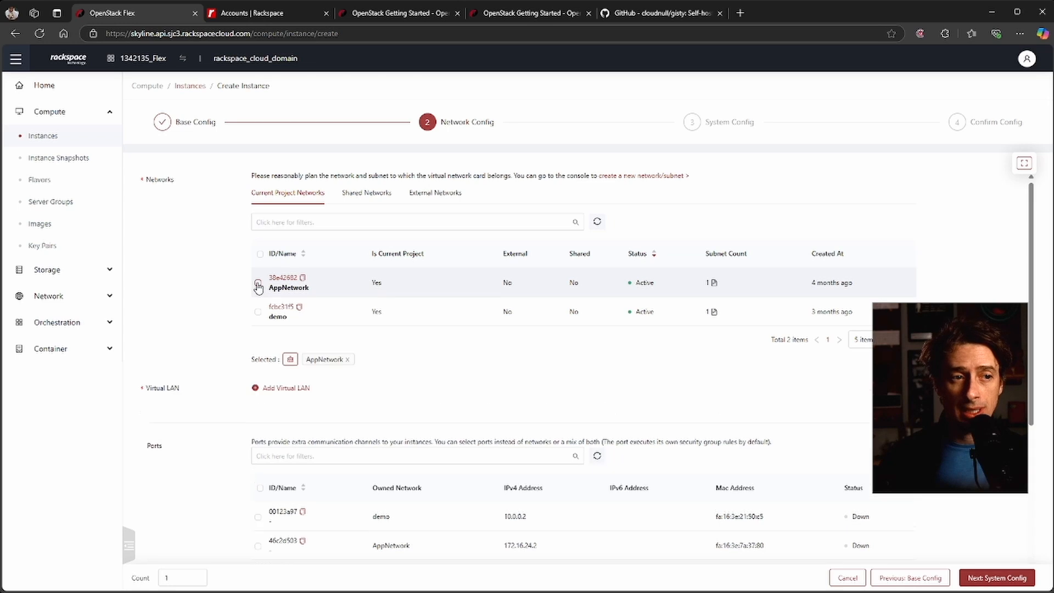
scroll(624, 291, down, 5)
click(258, 507)
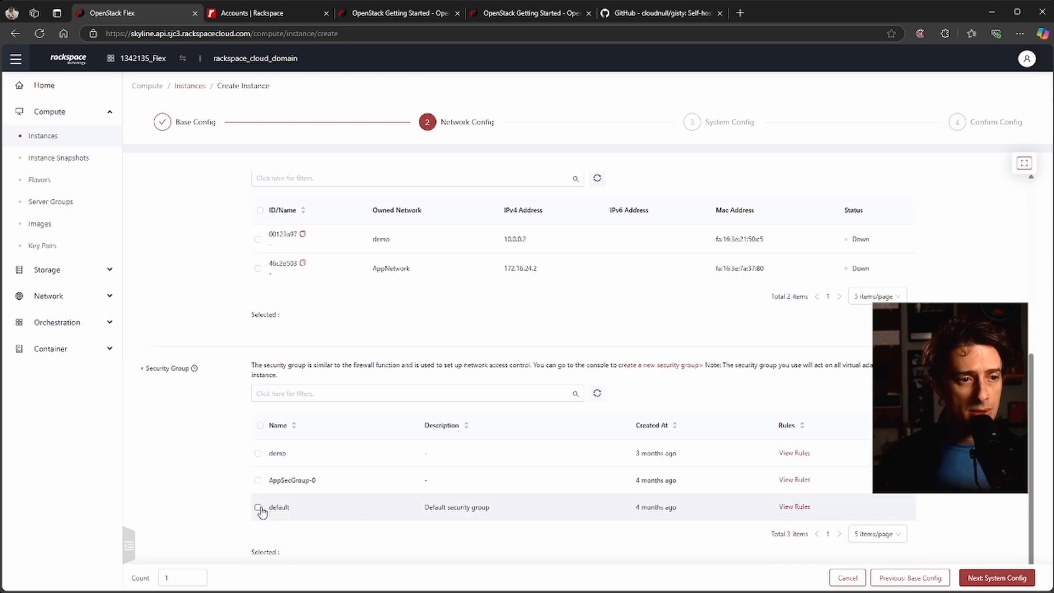
Proceed to the instance's system configuration and name it Jump-0.
click(997, 578)
click(297, 180)
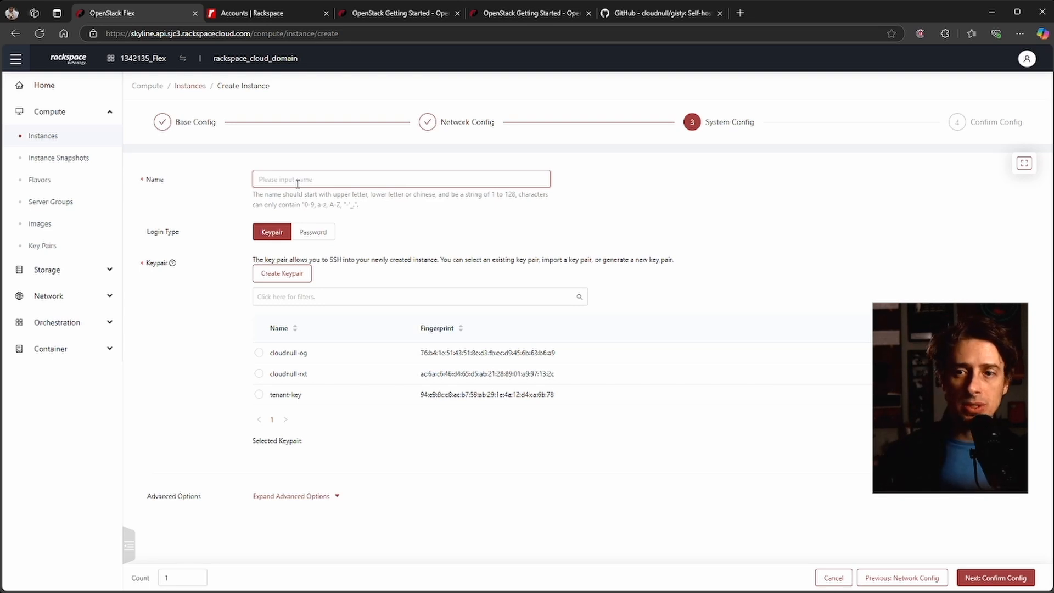
text(Ju)
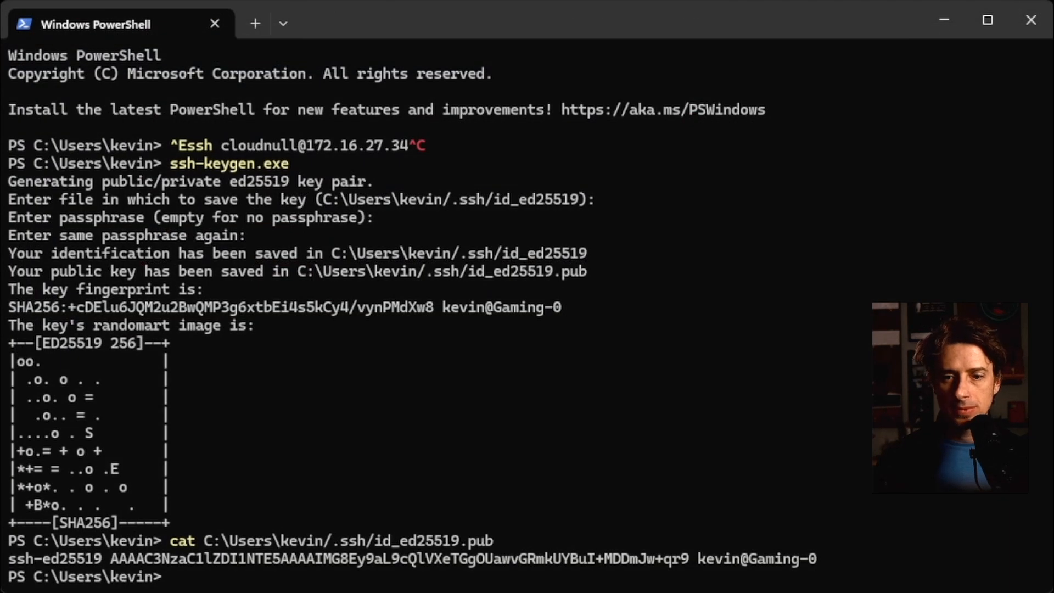
Copy the SSH public key from the PowerShell window and import it as a new keypair named windows for the instance.
drag(831, 559, 8, 557)
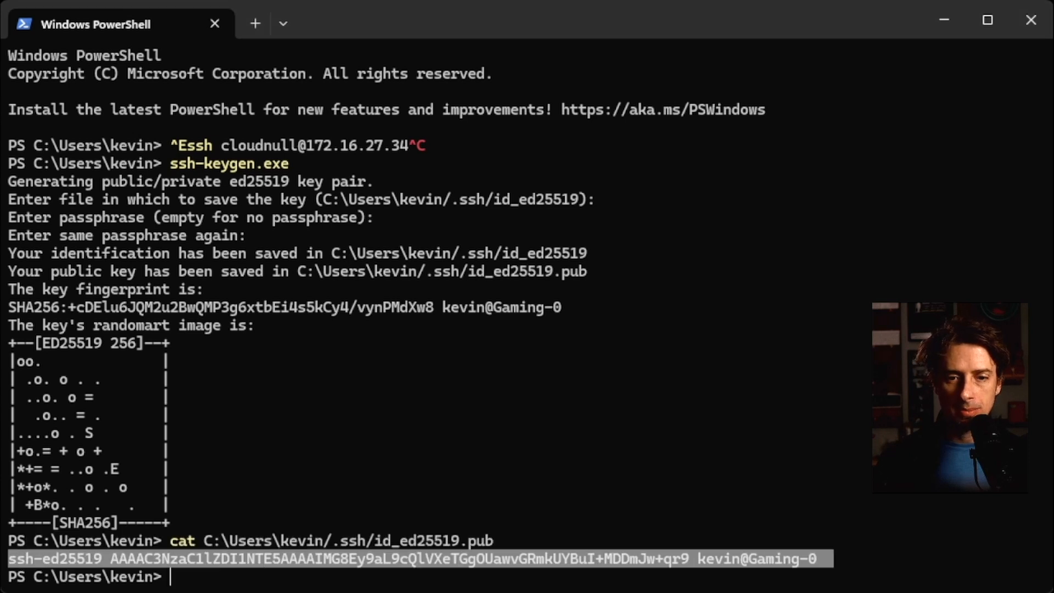
key(ctrl+c)
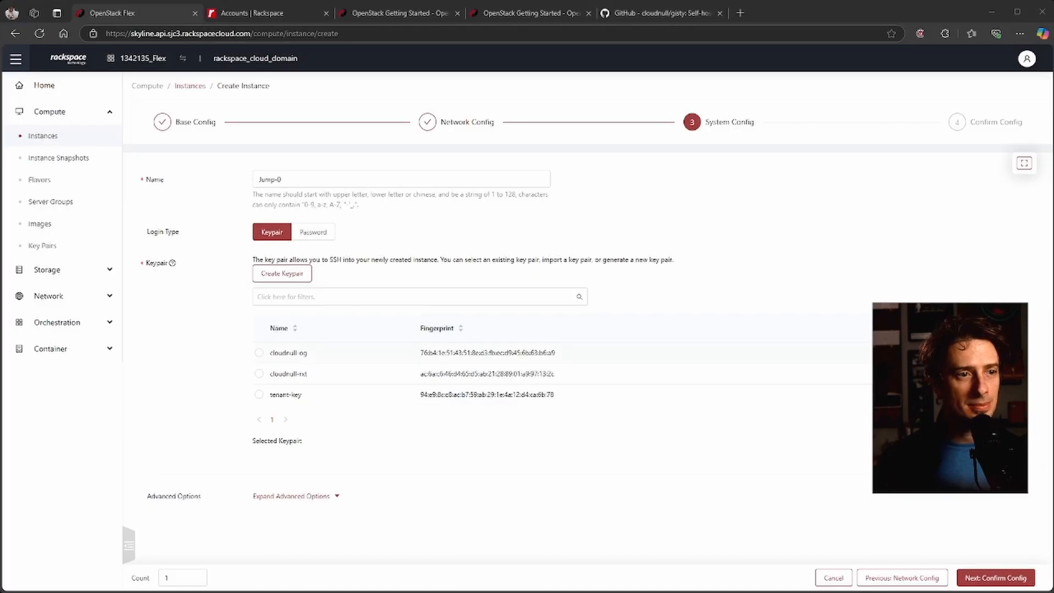
click(282, 272)
click(479, 196)
text(windows)
click(514, 167)
click(494, 262)
key(ctrl+v)
click(684, 334)
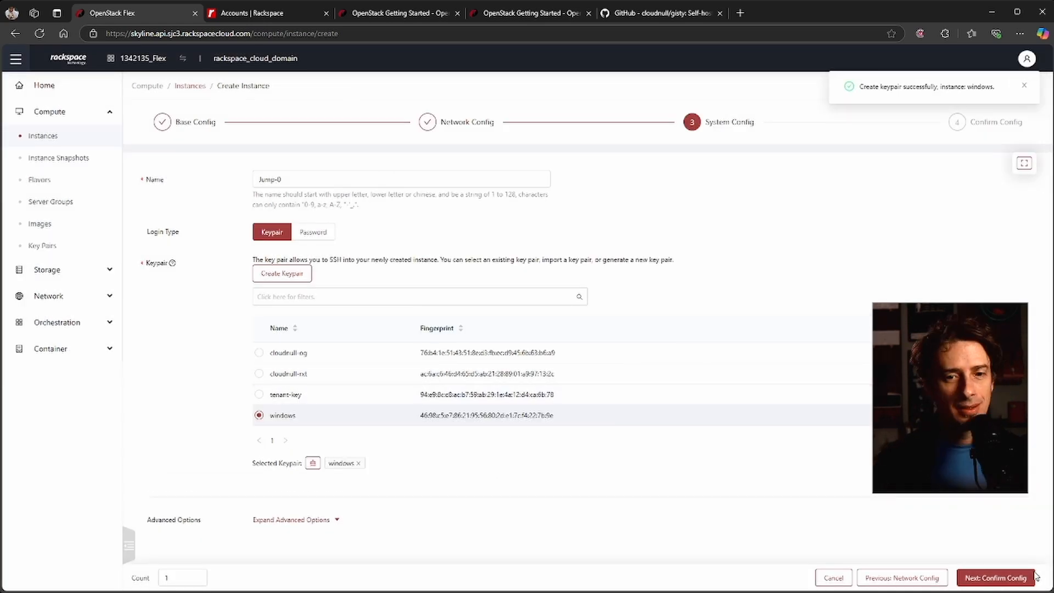
Review the Jump-0 configuration overview, including its project and security group, and confirm the instance creation.
click(1016, 577)
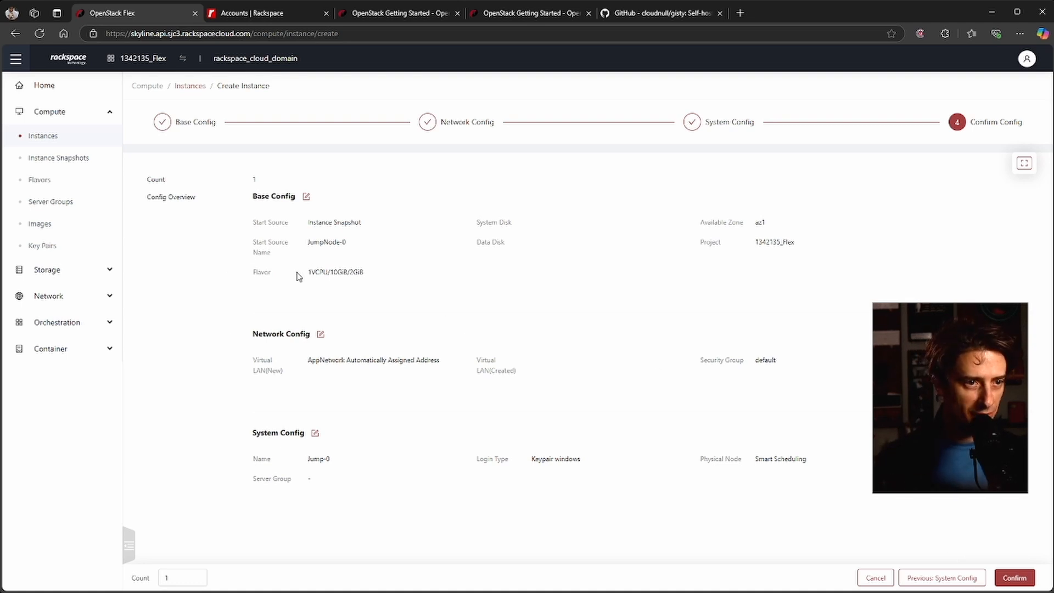
double_click(775, 242)
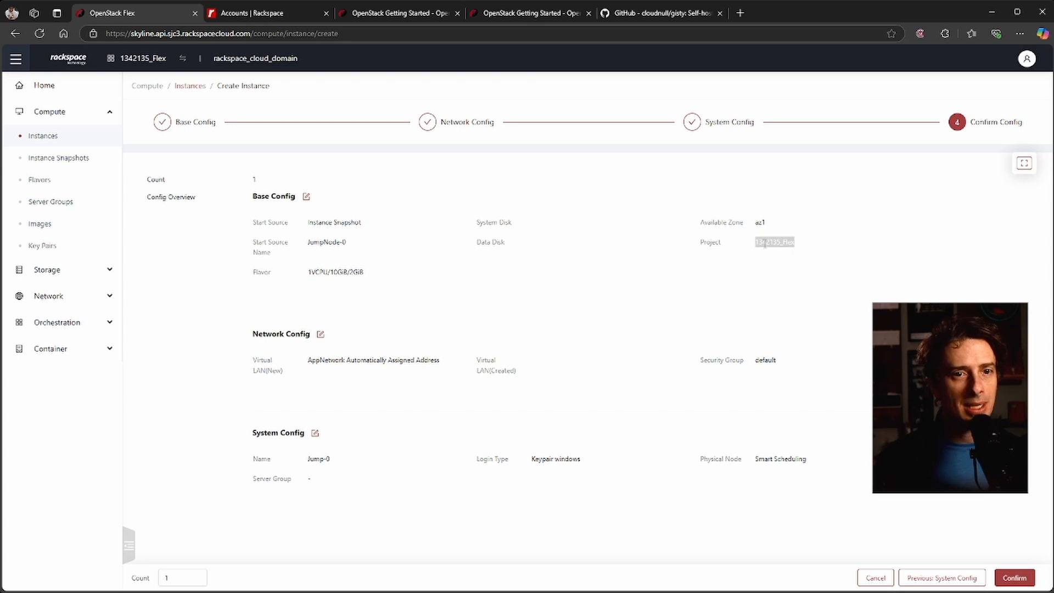
double_click(765, 360)
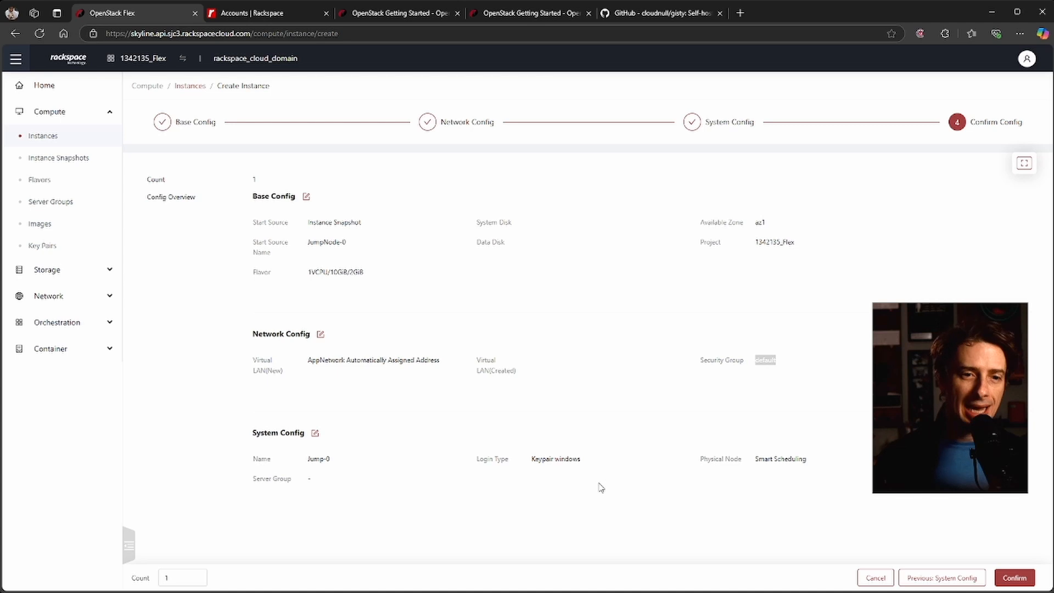
click(1006, 578)
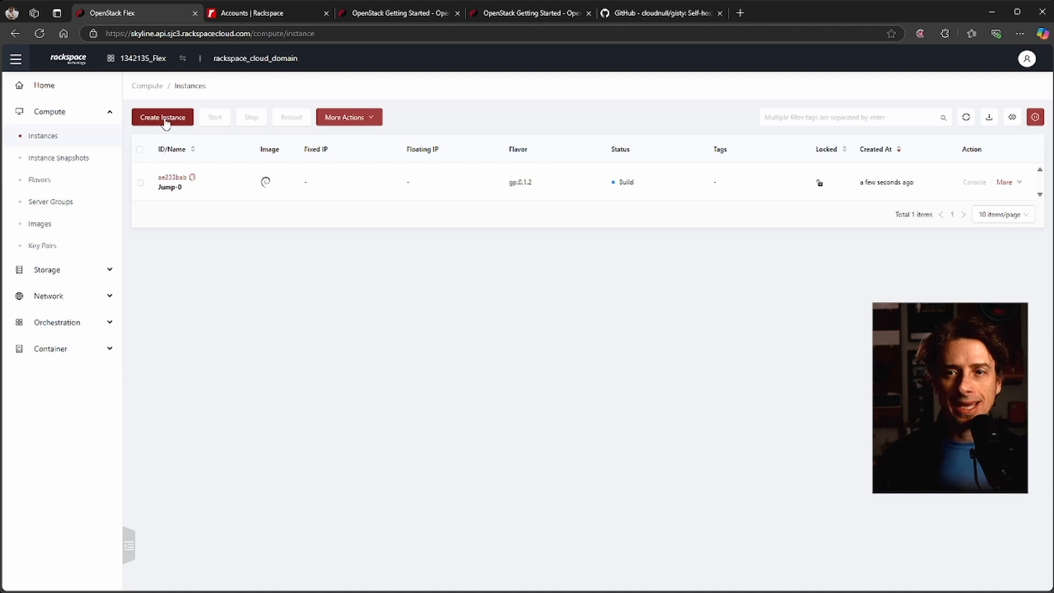
Start creating a second instance with the gp.0.2.6 flavor and the appnode-1 instance snapshot as its start source.
click(165, 121)
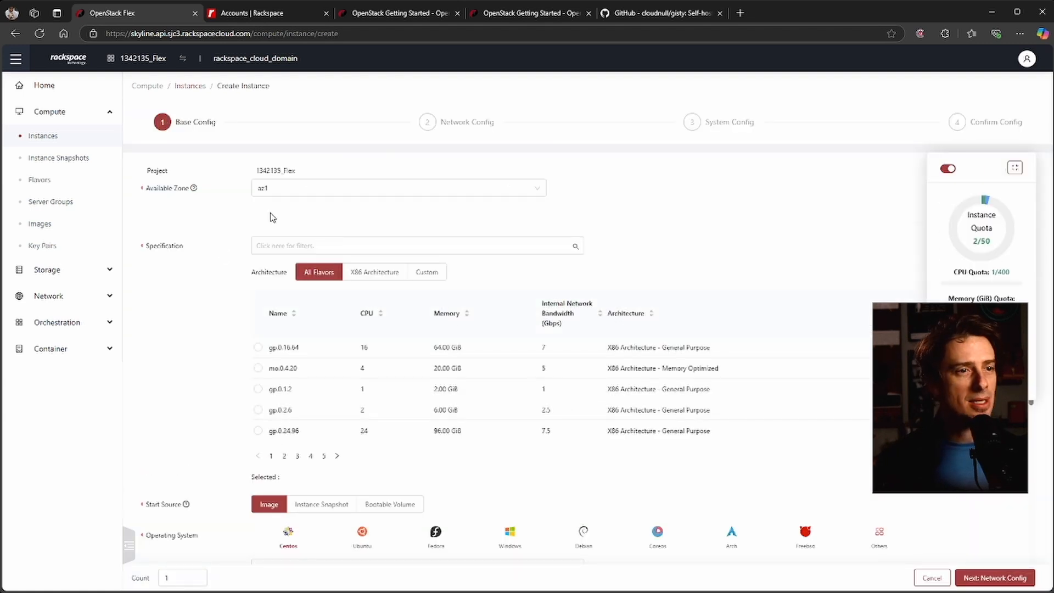
click(285, 411)
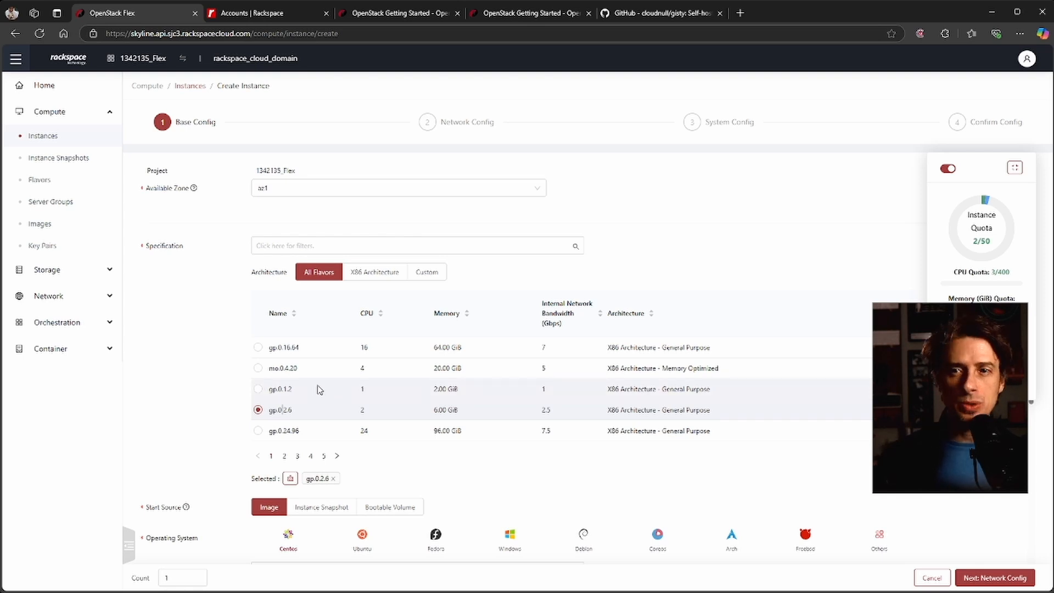
scroll(300, 395, down, 2)
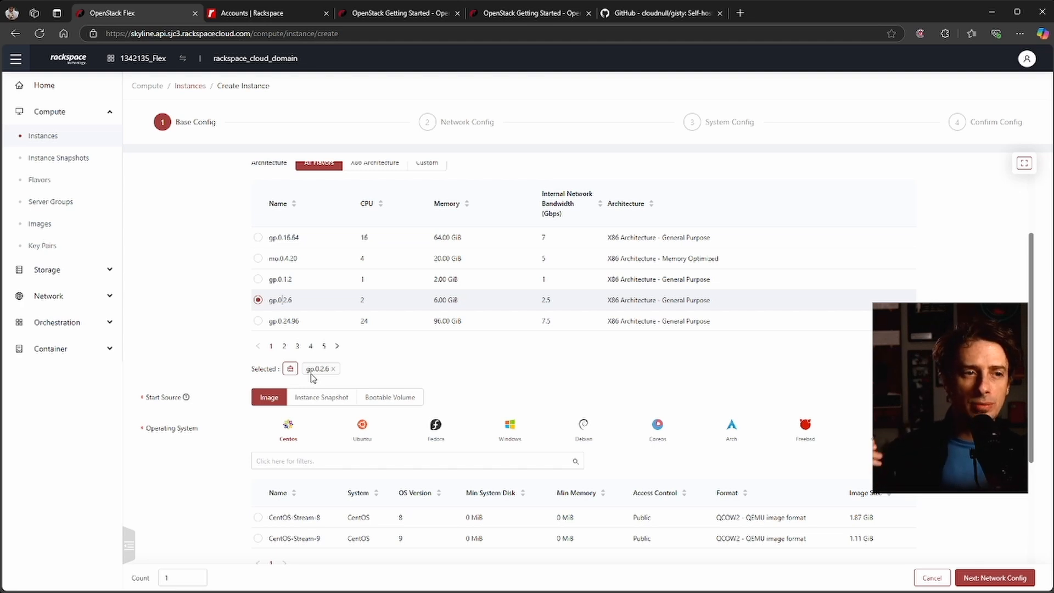
click(322, 397)
click(279, 505)
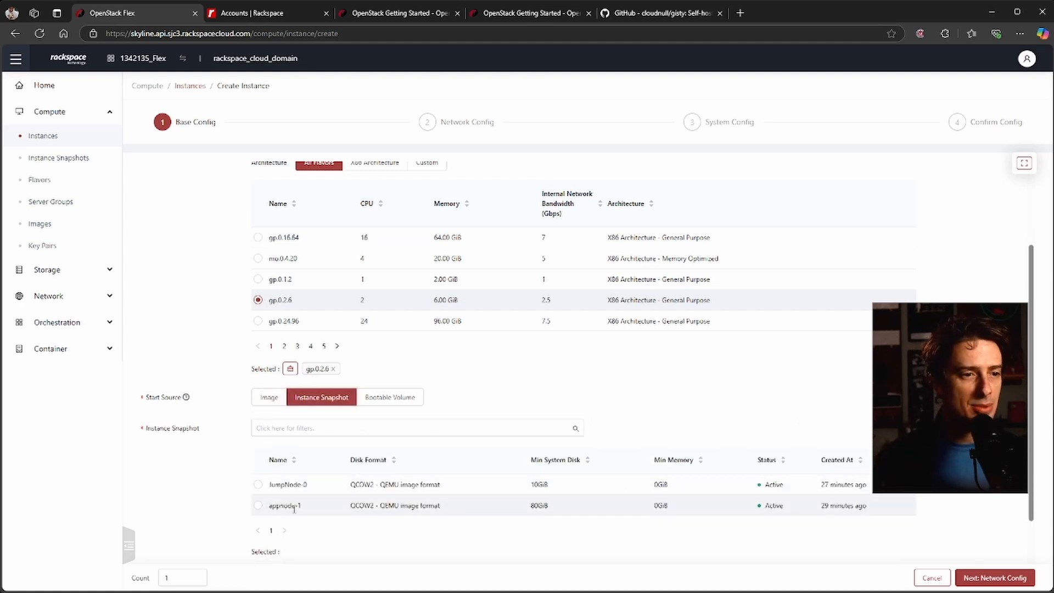
scroll(459, 431, down, 3)
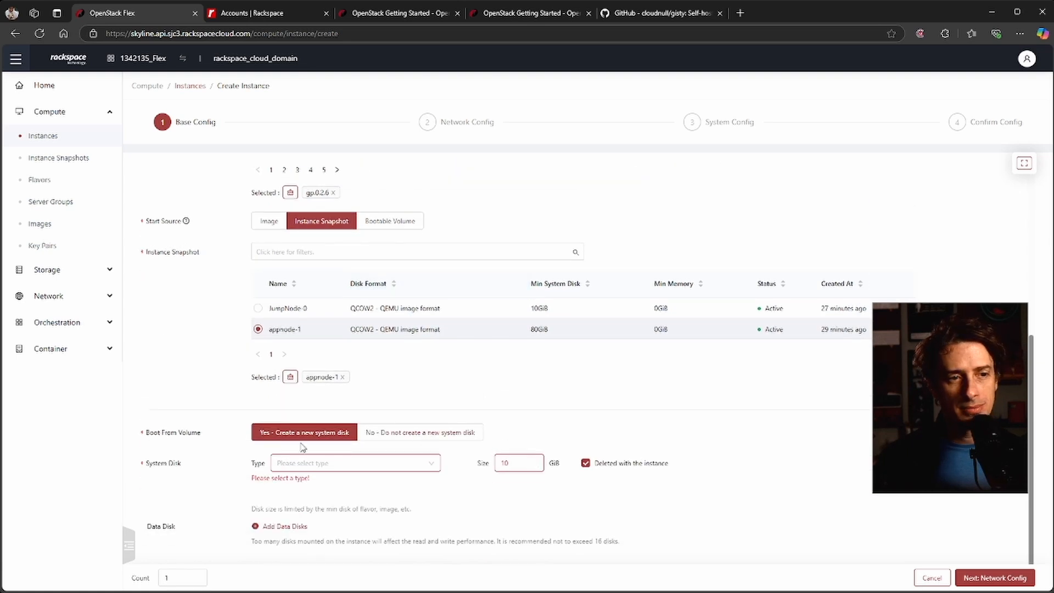
Set the second instance's new system disk to the Performance type with a size of 40 GiB.
click(369, 477)
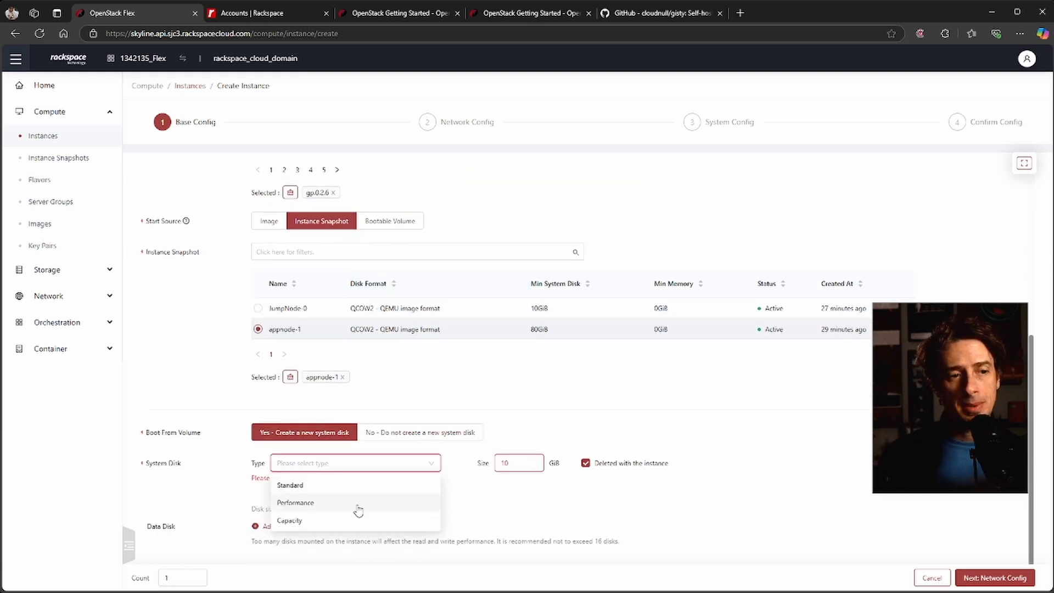
click(385, 502)
double_click(532, 476)
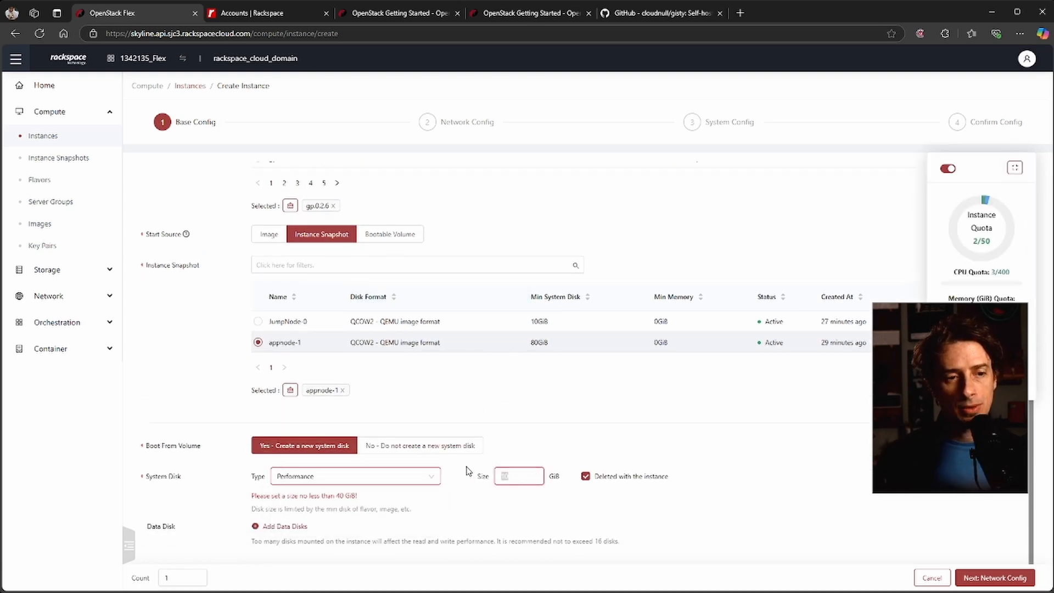
text(40)
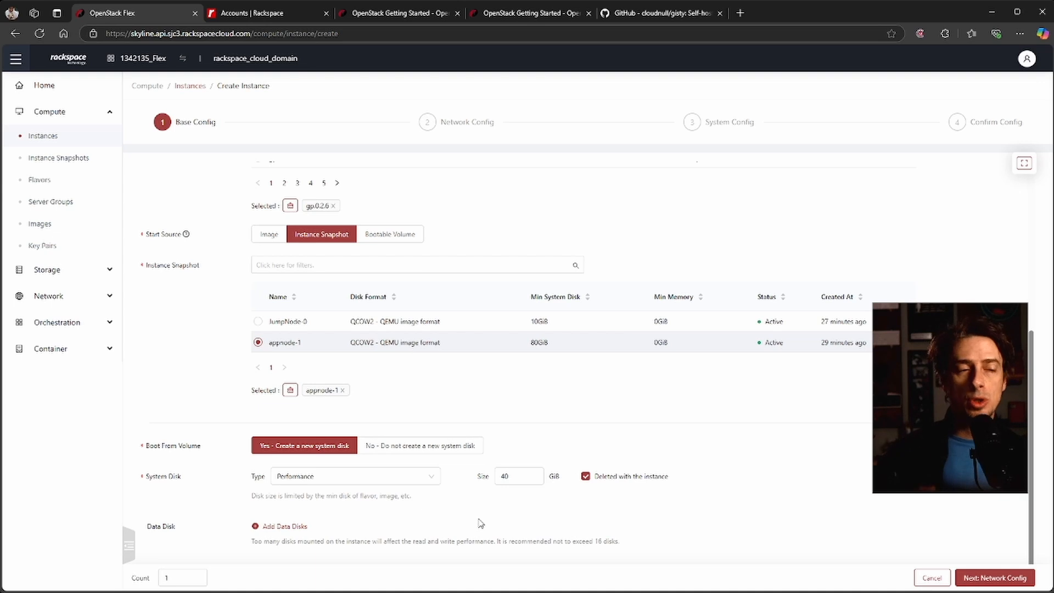
Proceed to the network configuration, attach the instance to AppNetwork and assign the default security group.
click(995, 577)
click(258, 282)
scroll(311, 541, down, 4)
click(279, 507)
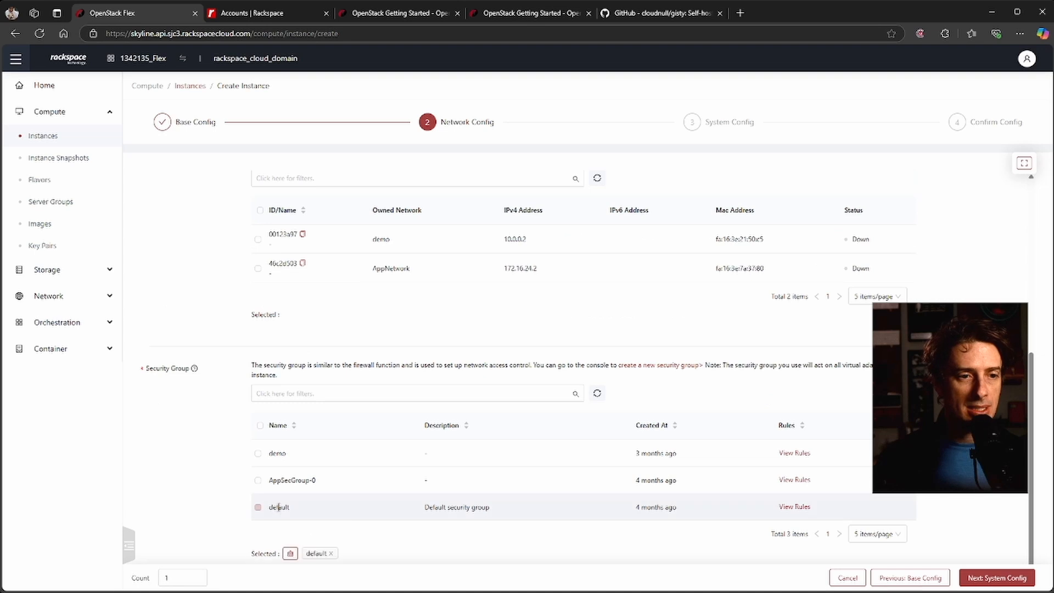
Name the instance App-0 with the windows keypair, review its configuration overview and confirm the creation.
click(997, 577)
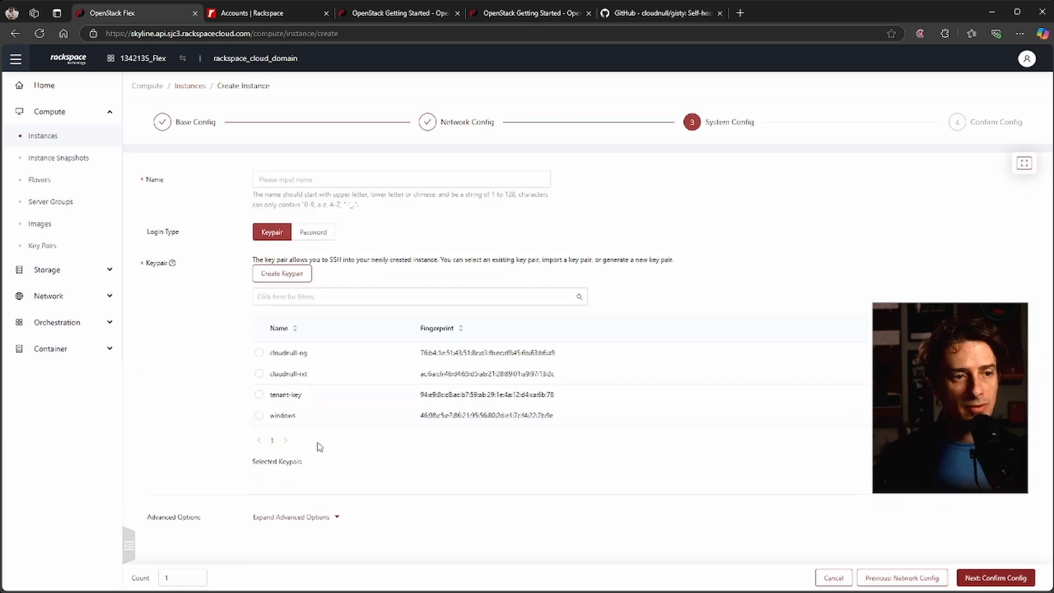
click(282, 418)
click(344, 183)
text(App)
click(1022, 577)
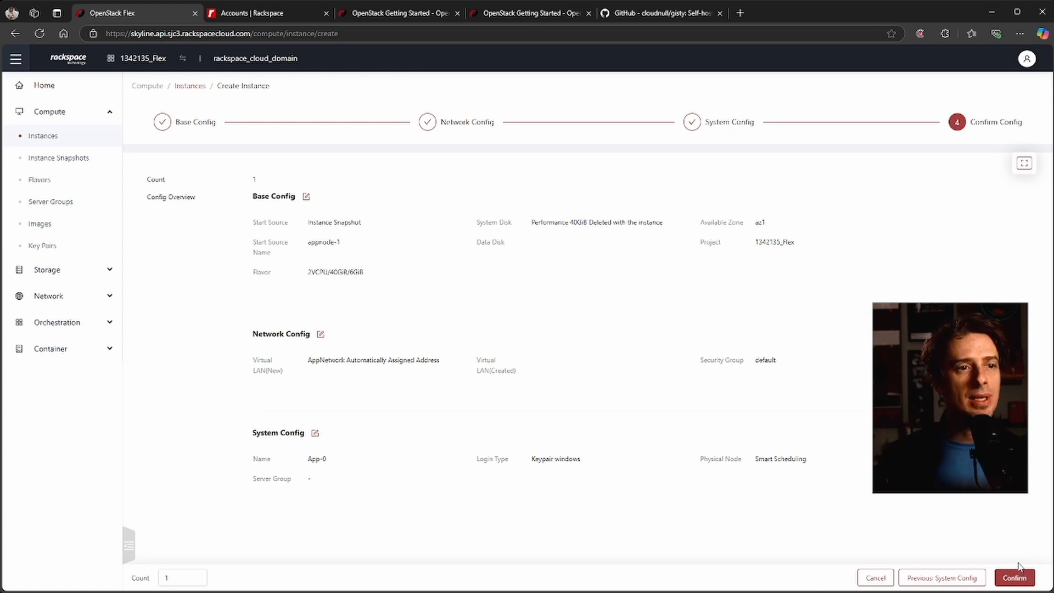
drag(528, 223, 658, 235)
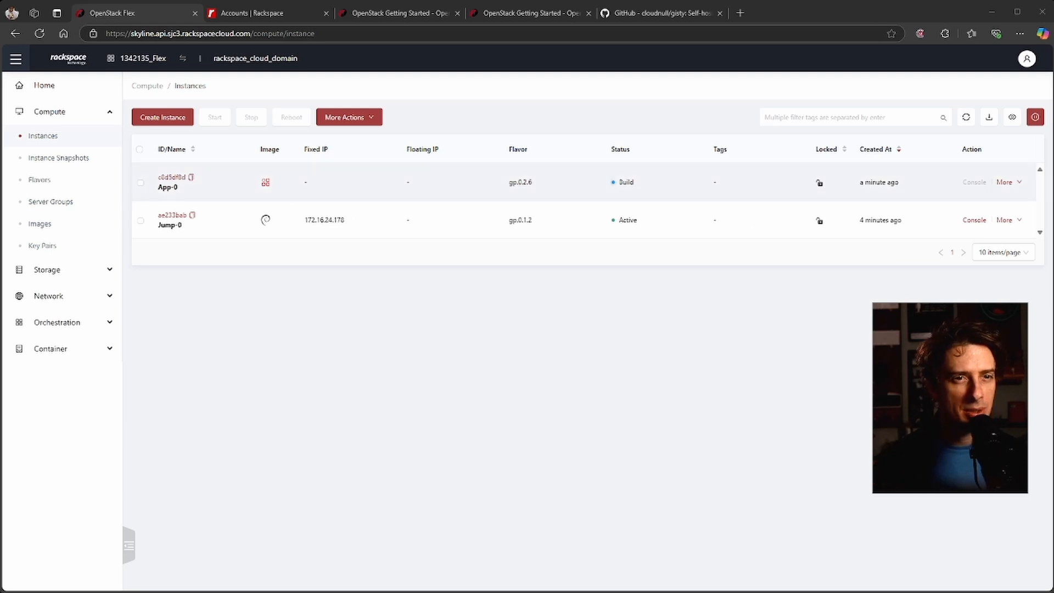
Check the details of the new App-0 instance and the status of its storage volume.
click(172, 177)
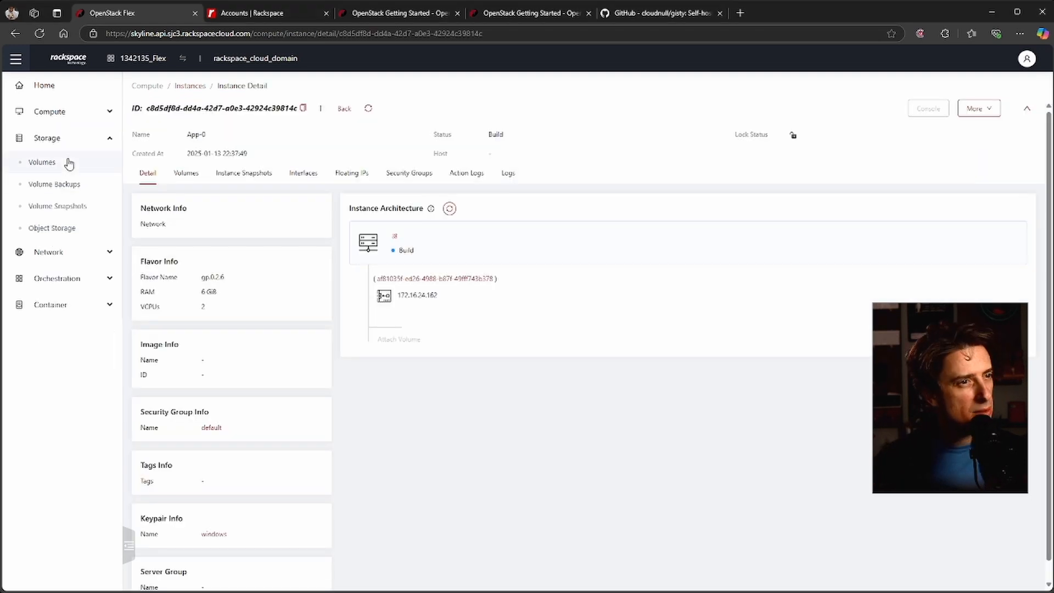
click(42, 162)
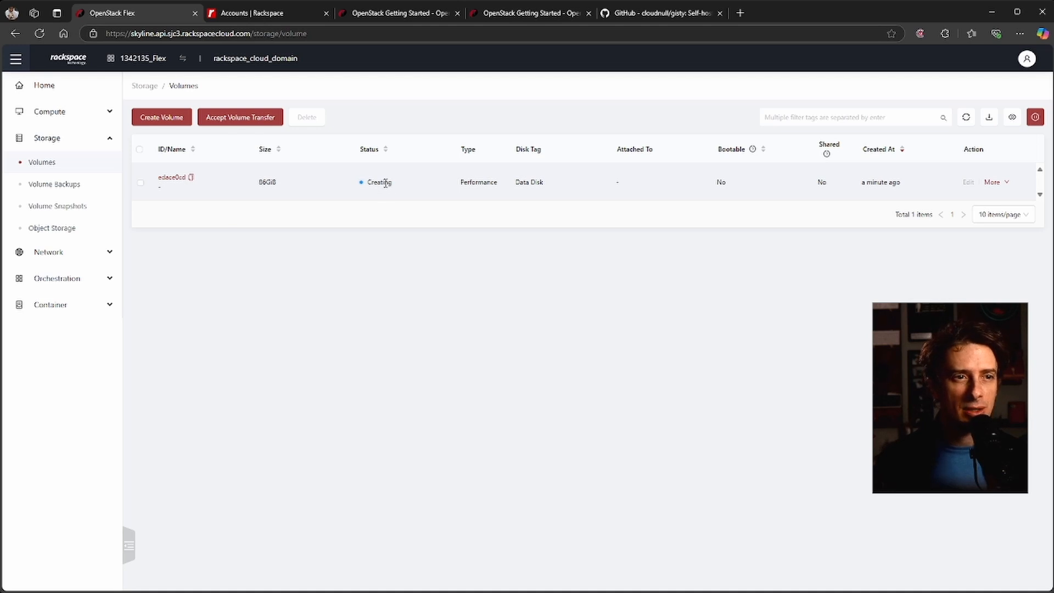
Inspect the project's ports, networks and network topology, including the AppRouter and App-0 nodes.
click(47, 252)
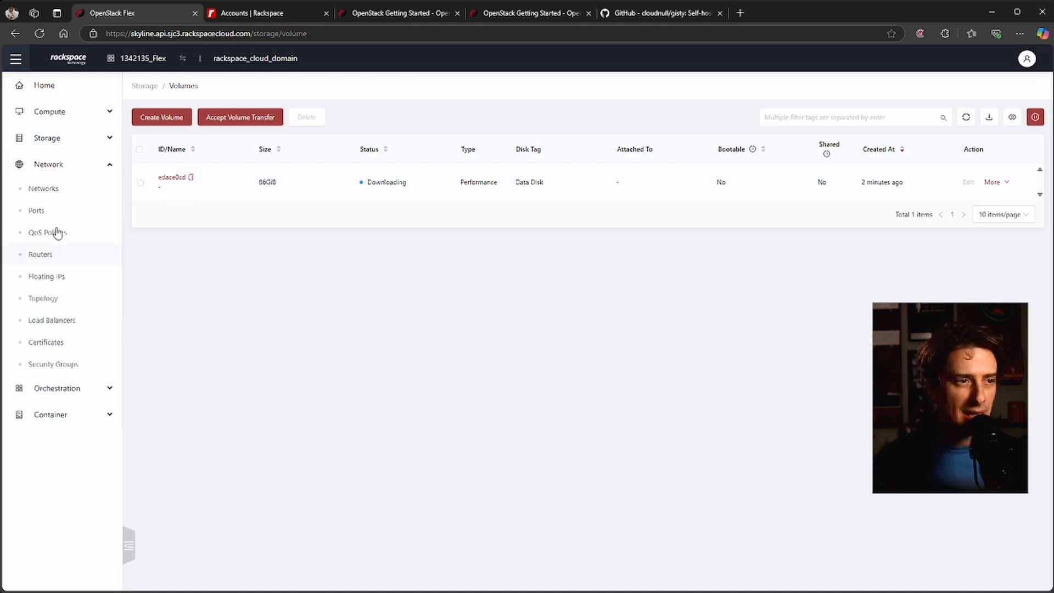
click(60, 209)
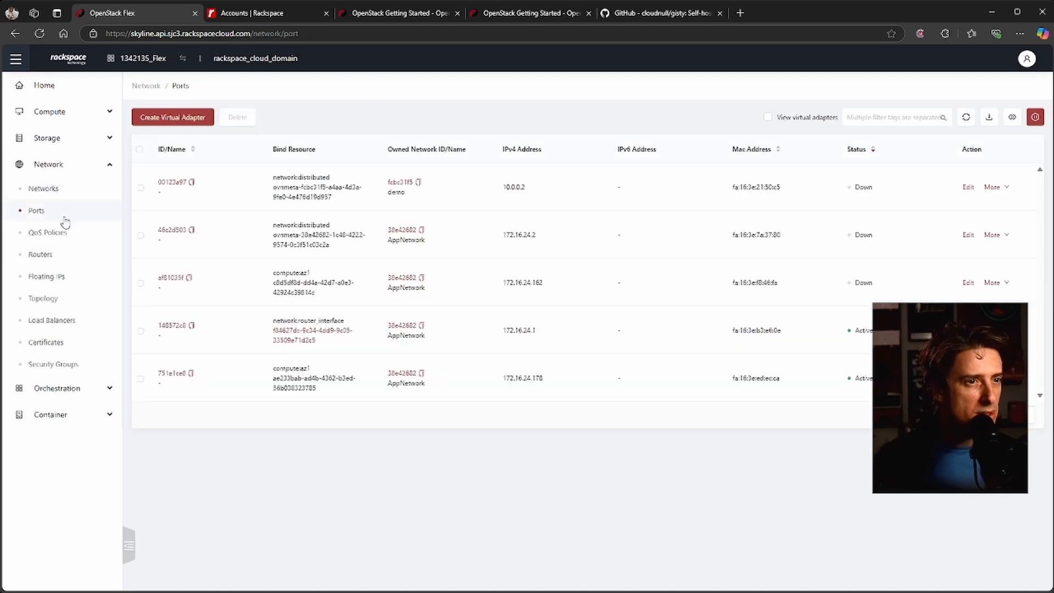
click(64, 192)
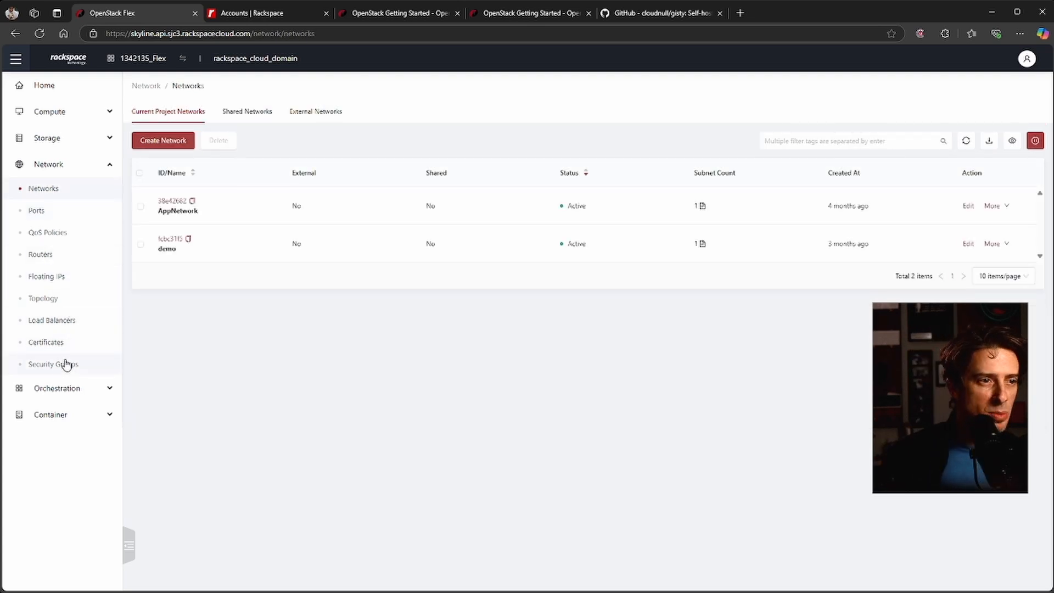
click(62, 324)
click(53, 299)
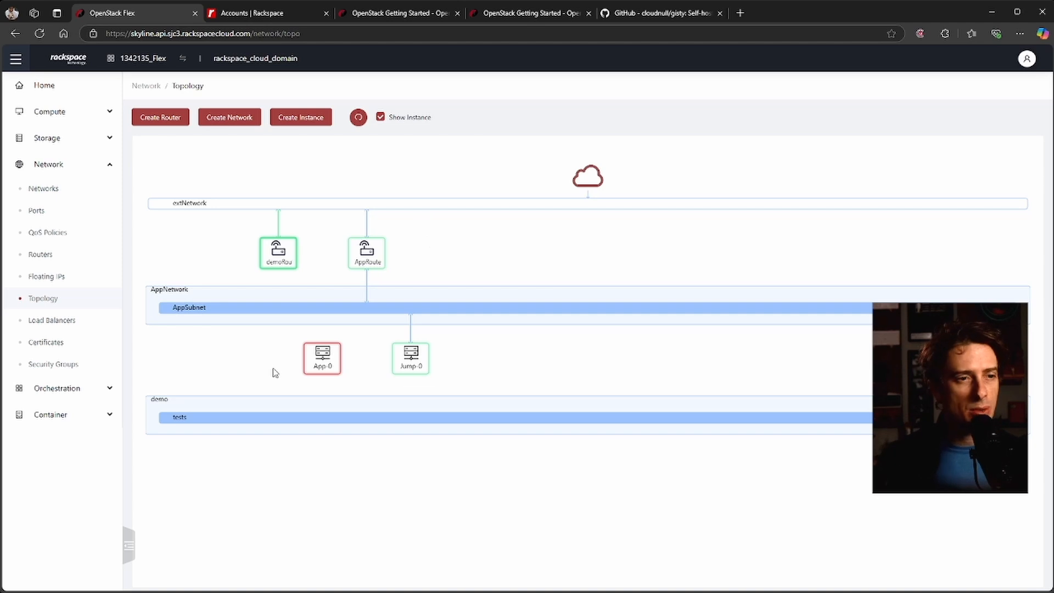
click(366, 254)
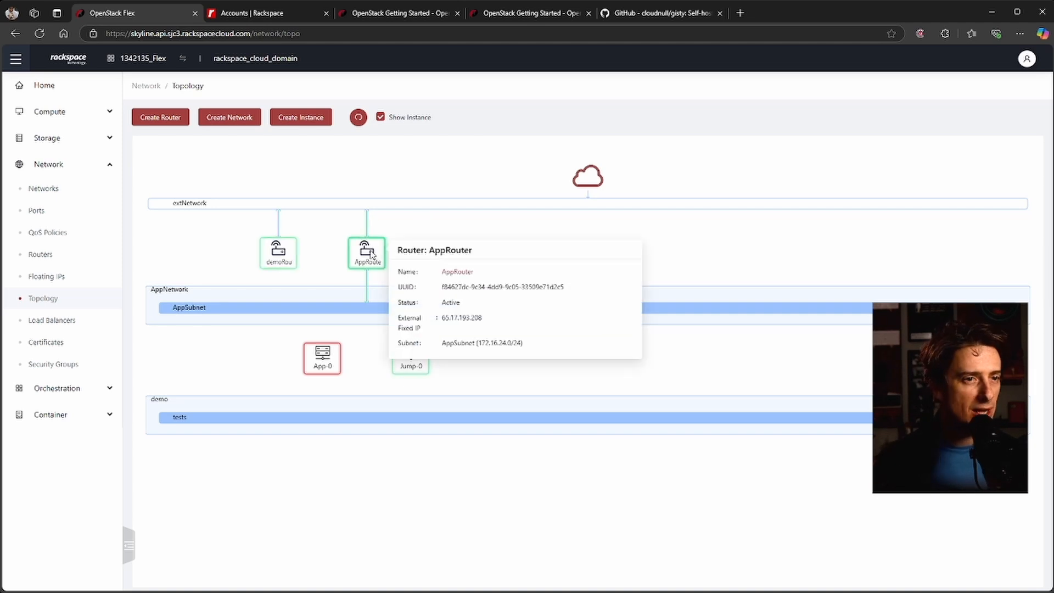
mouse_move(323, 360)
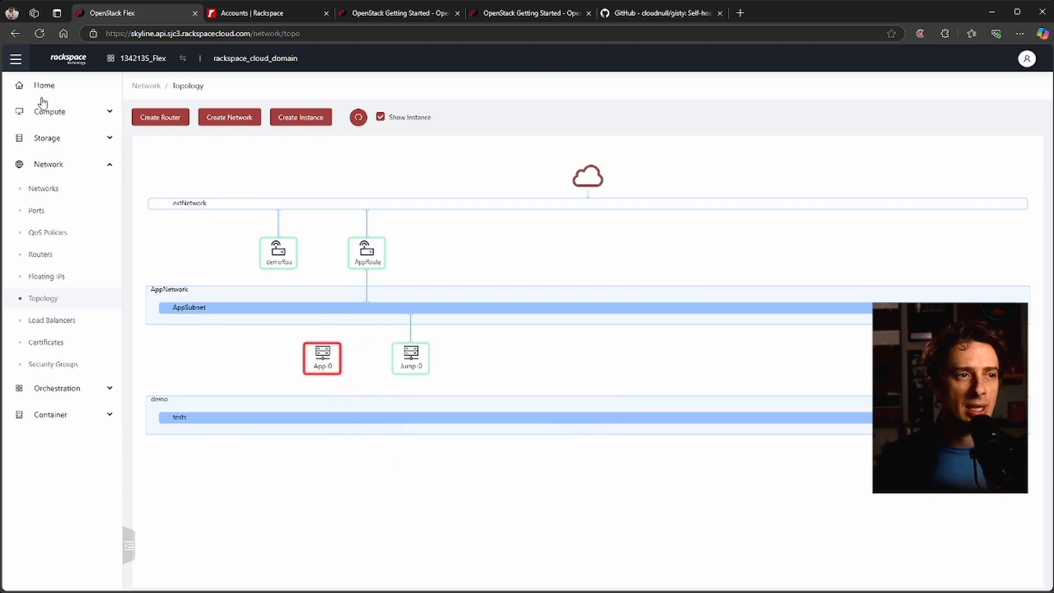
Associate the floating IP 65.17.193.225 with the Jump-0 instance's address 172.16.24.178.
click(60, 111)
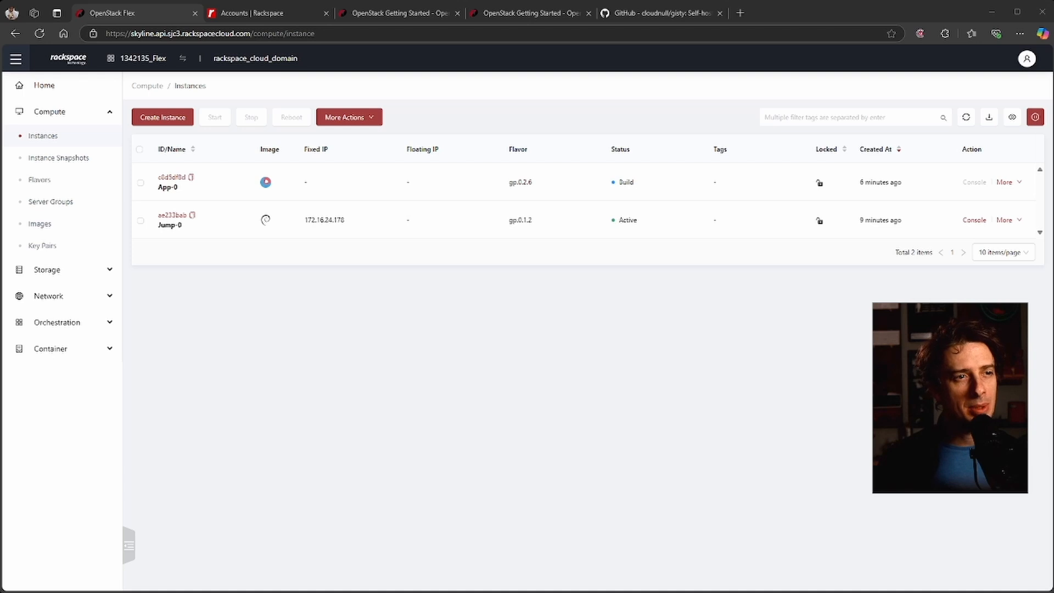
mouse_move(1009, 220)
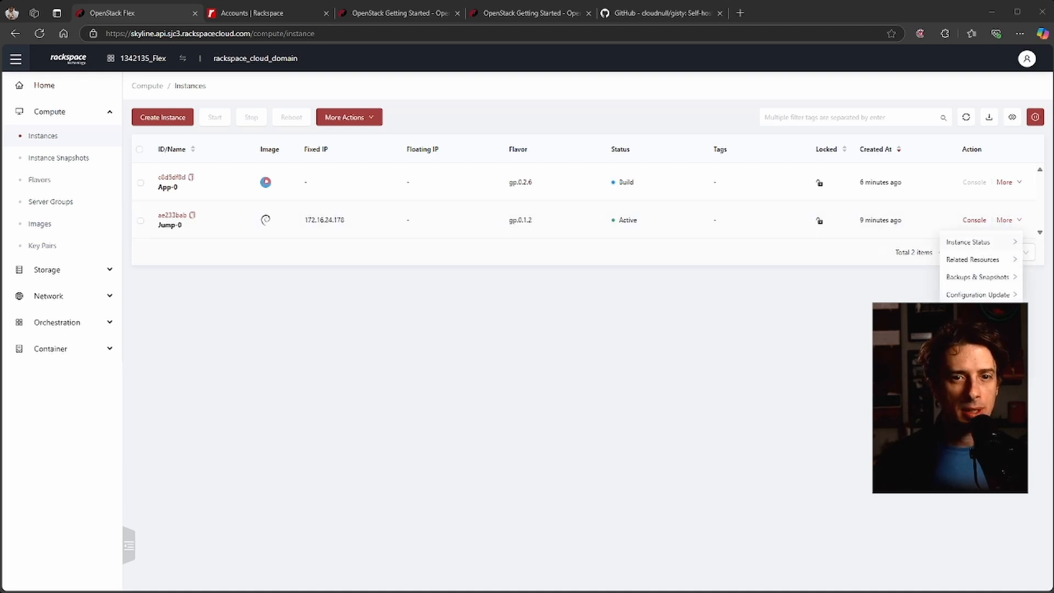
mouse_move(973, 260)
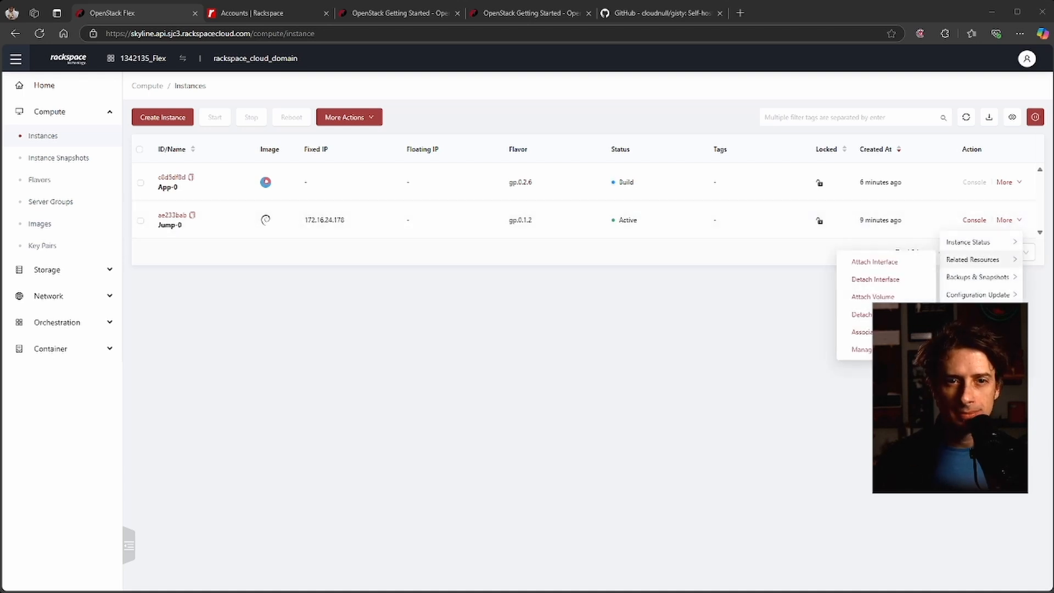
click(878, 331)
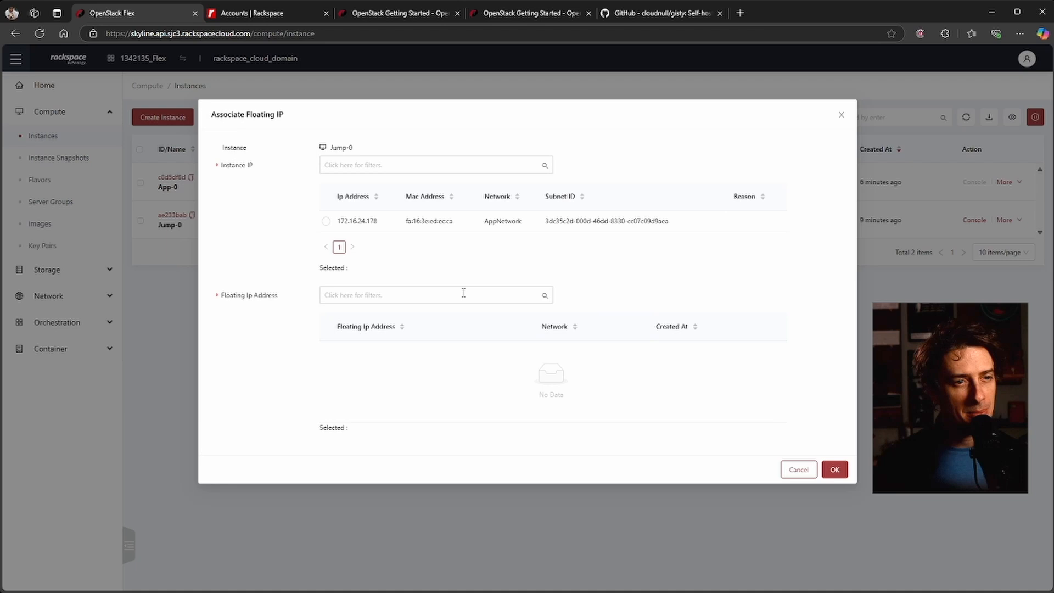
click(351, 224)
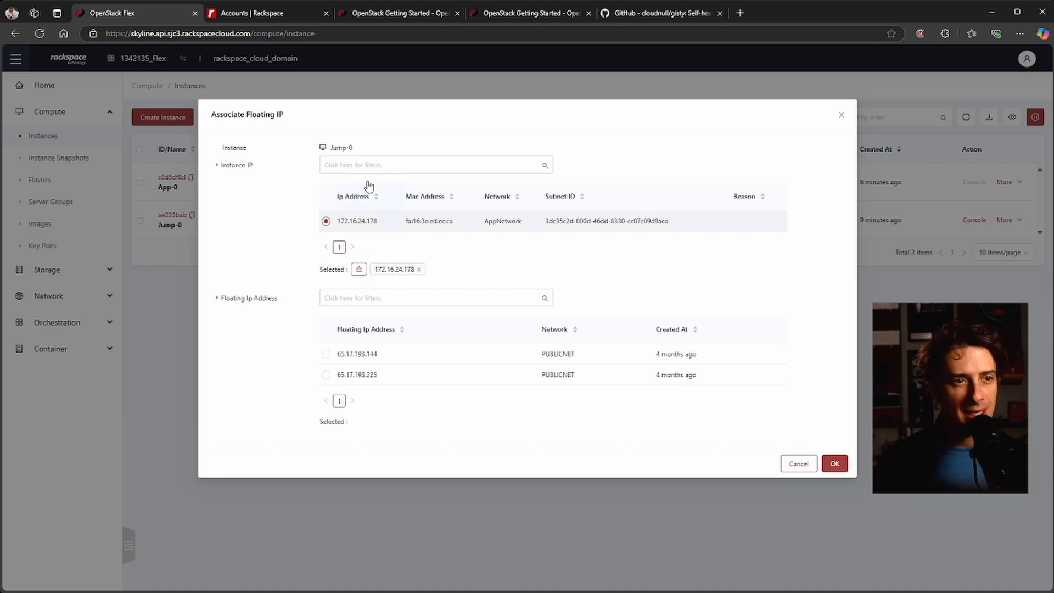
click(363, 374)
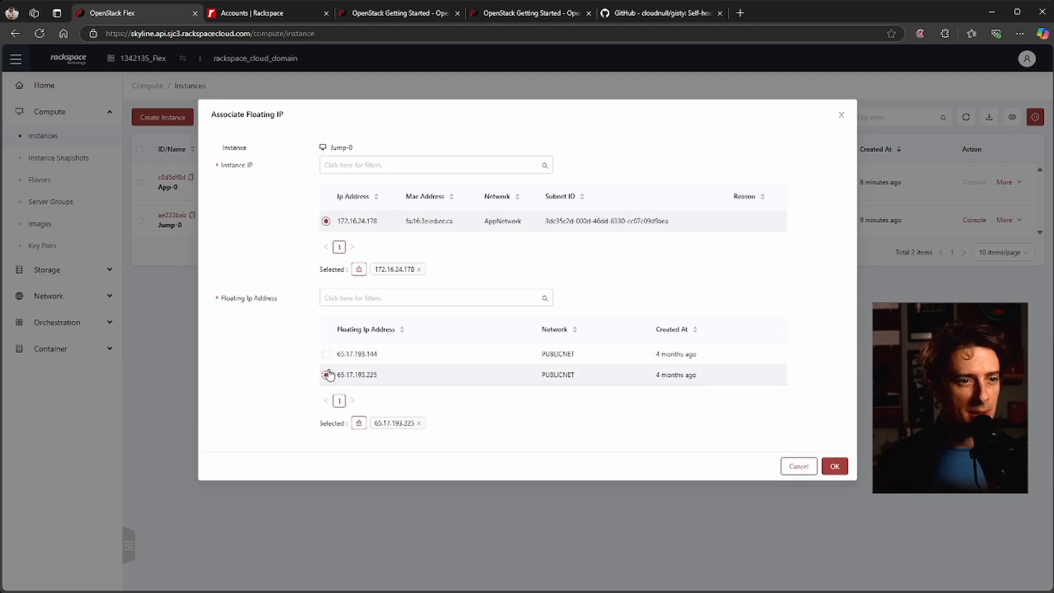
click(832, 466)
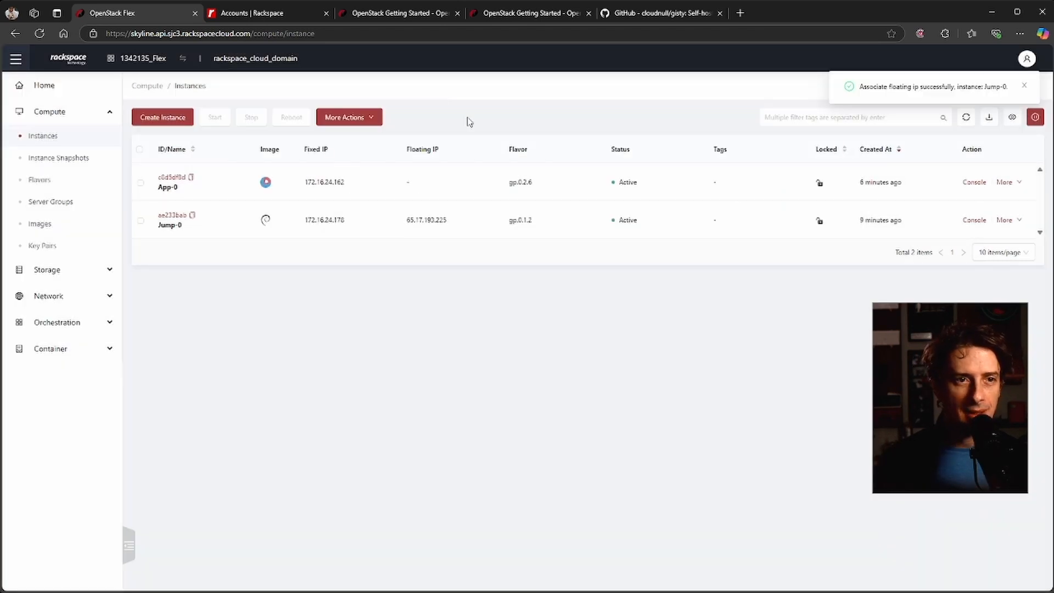
Copy Jump-0's floating IP, connect to it over SSH as debian from the PowerShell window and accept its host key.
double_click(438, 220)
key(ctrl+c)
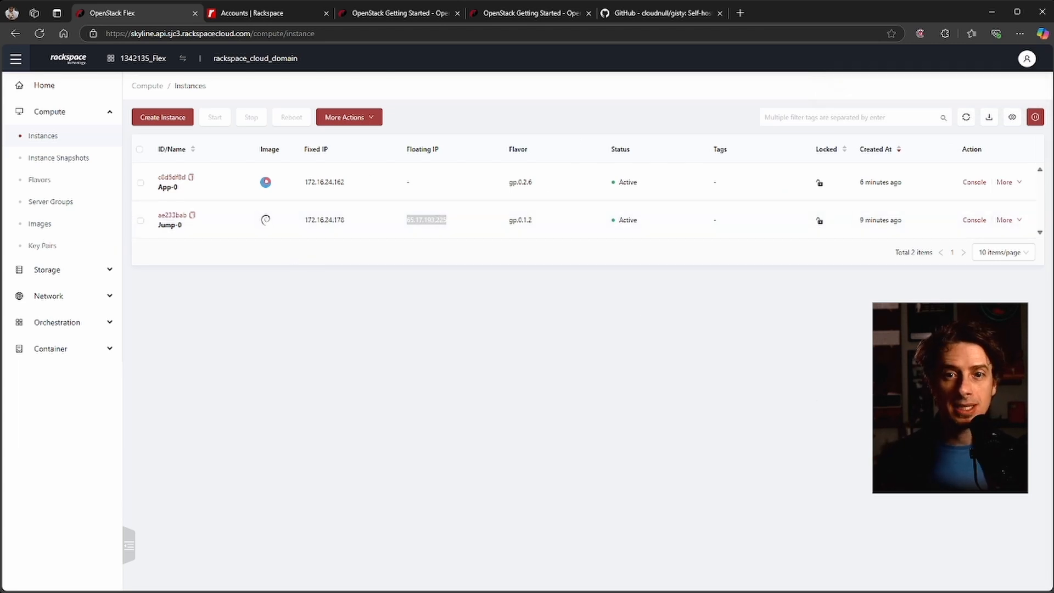
key(alt+Tab)
text(ssh debian@)
key(ctrl+v)
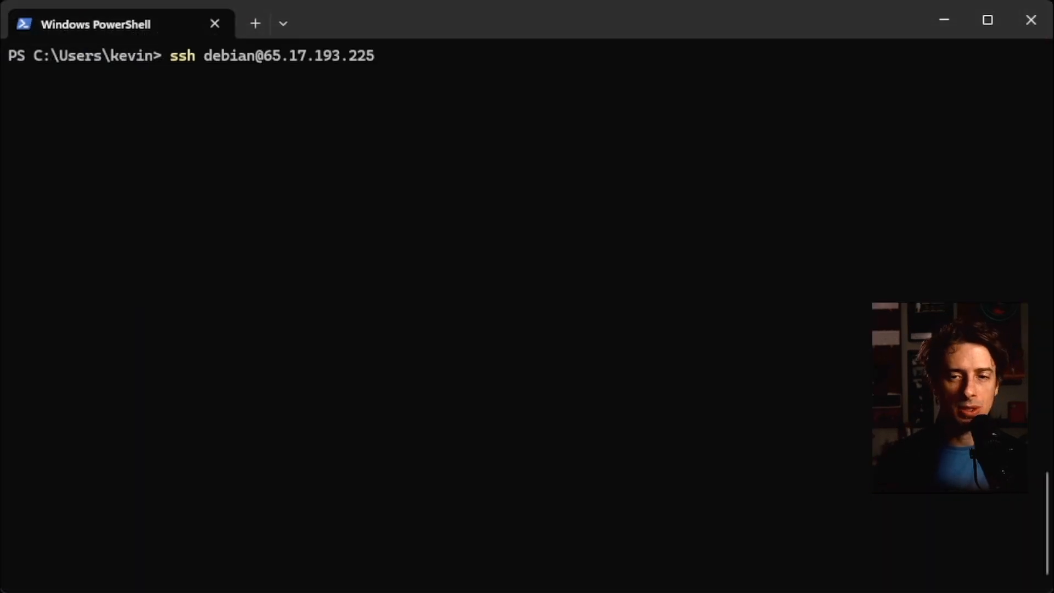
key(Return)
text(yes)
key(Return)
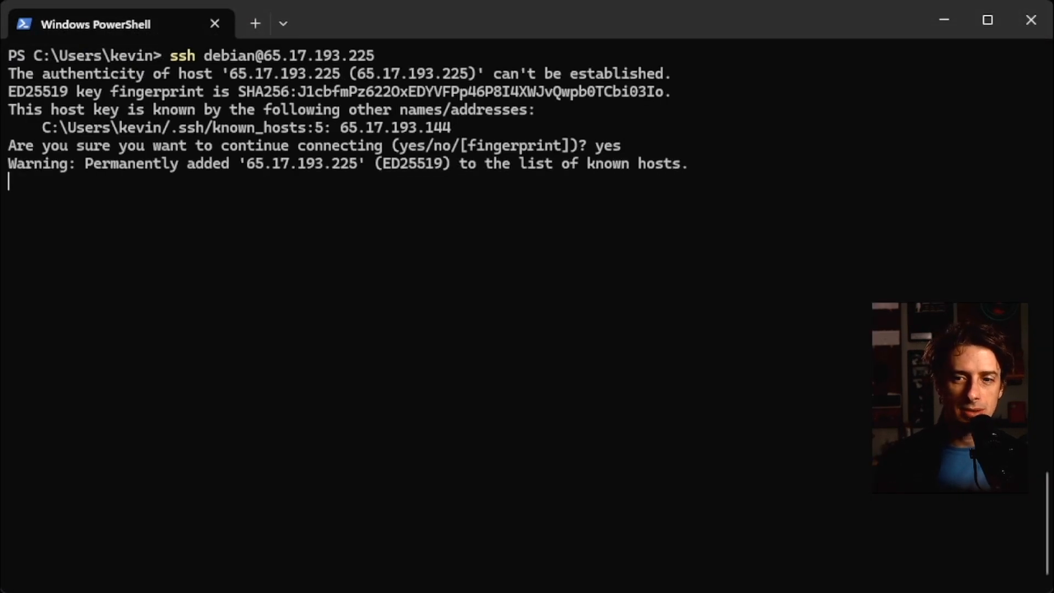
Run lscpu on Jump-0 and examine the hypervisor vendor and processor model in its output.
text(lscpu)
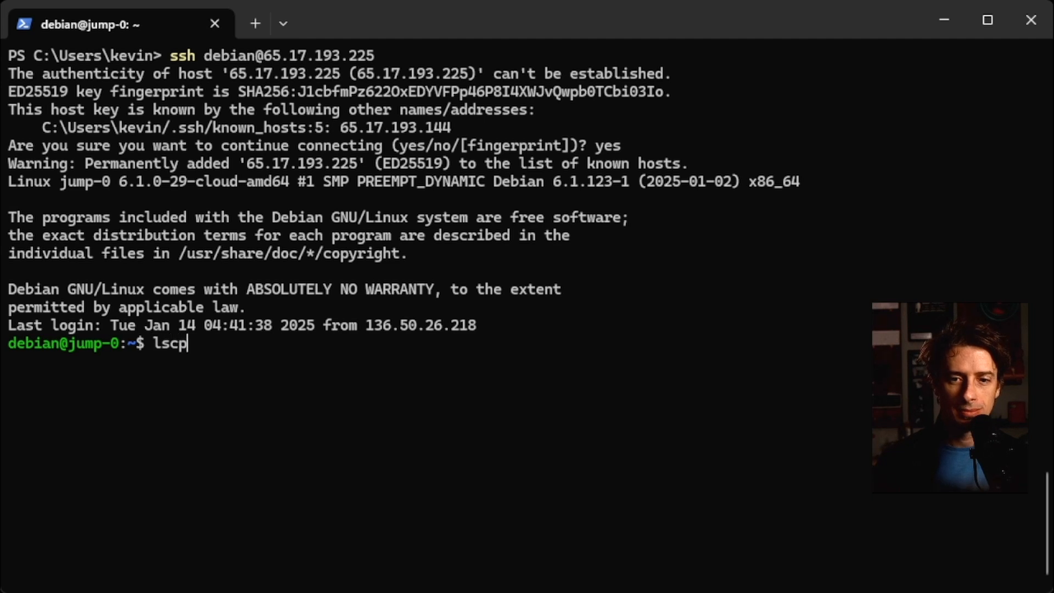
key(Return)
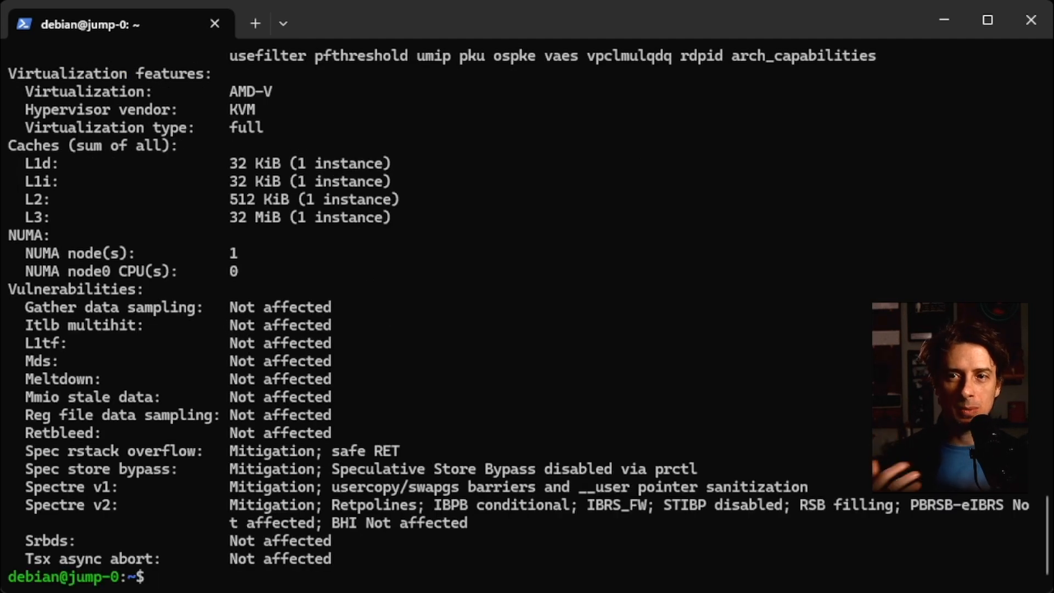
scroll(527, 313, up, 1)
double_click(242, 164)
scroll(242, 164, up, 7)
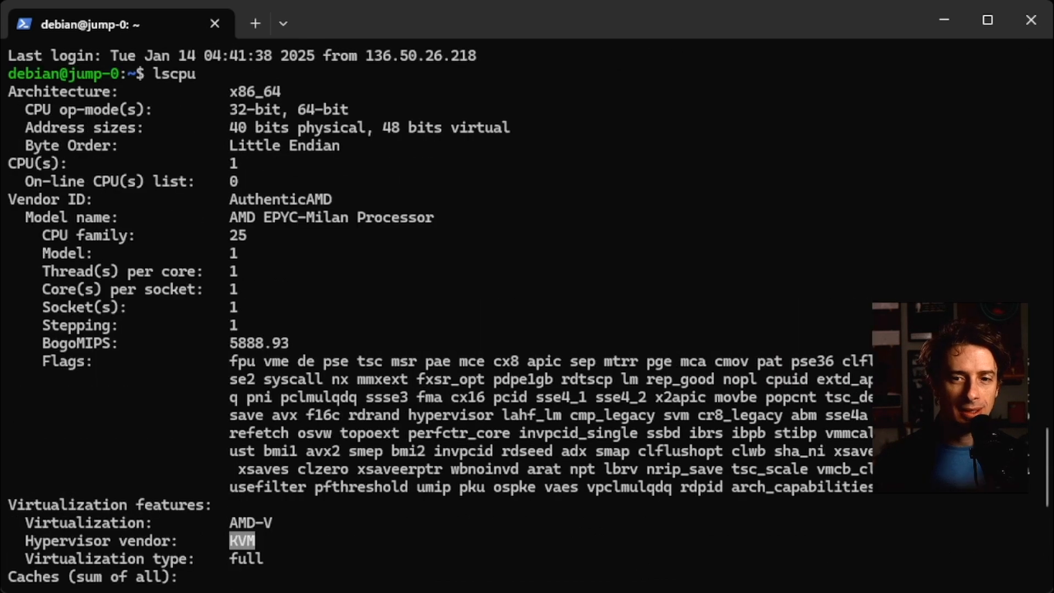
drag(222, 218, 433, 217)
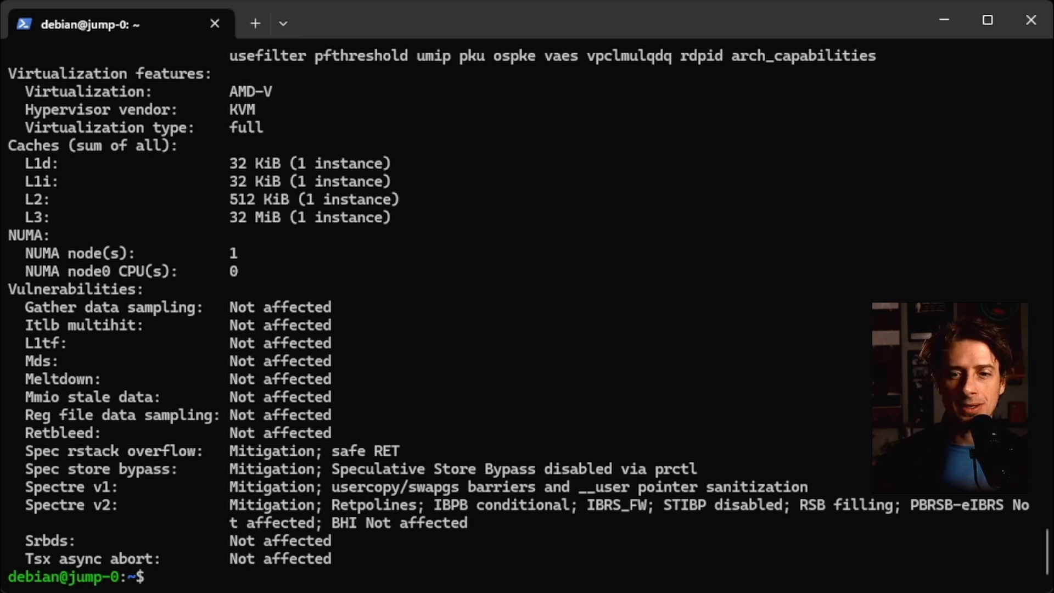
Edit the gisty site file under nginx's sites-available with vi, set the backend_hosts upstream server to 172.16.24.162:8080 and save it.
text(sudo vi /etc/)
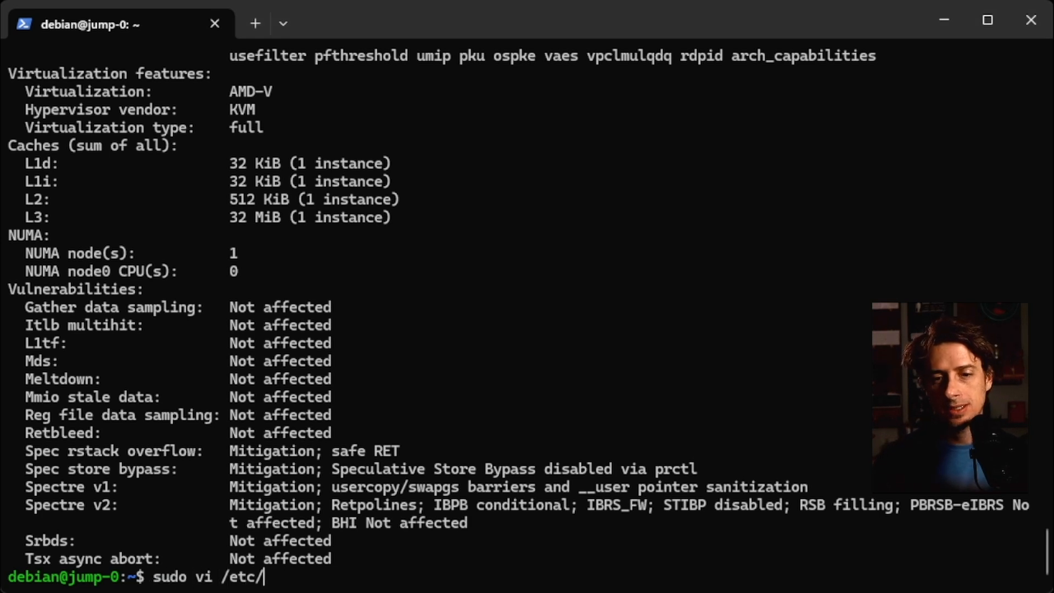
text(nginx/si)
key(Tab)
text(a)
key(Tab)
text(g)
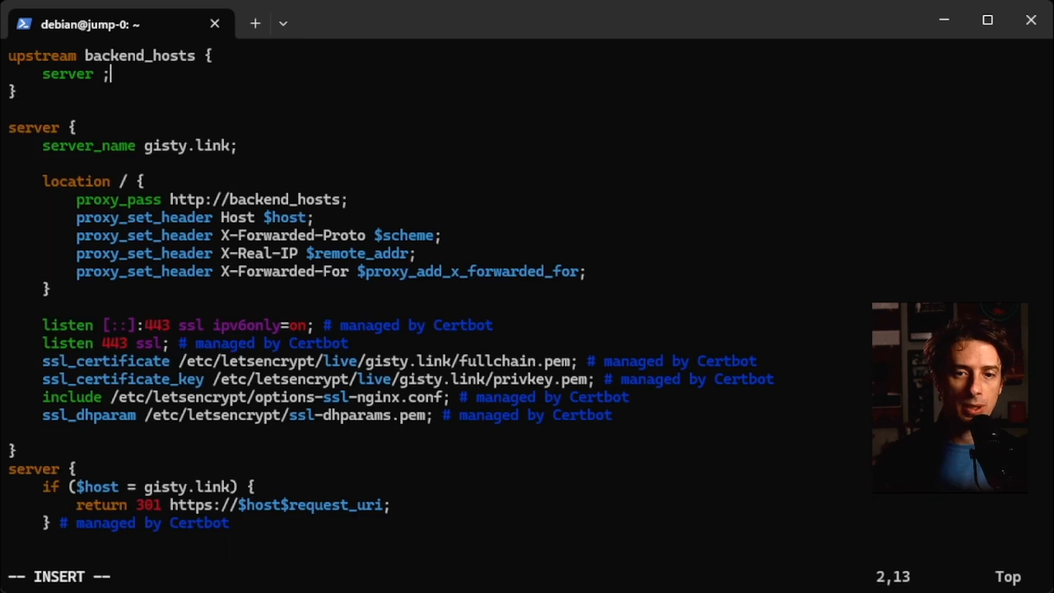
key(Left)
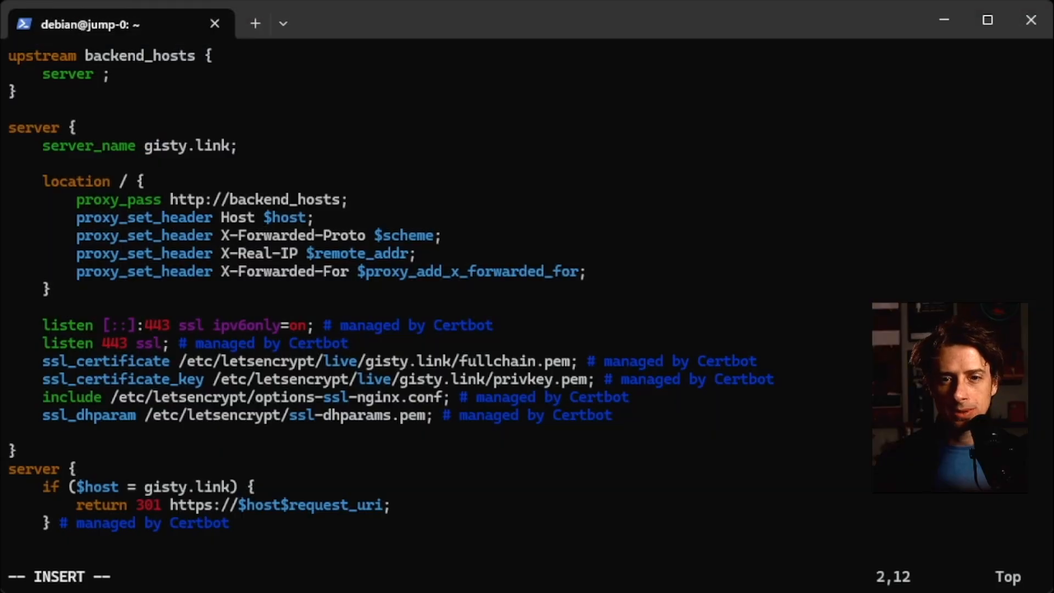
text(172.16.24.162)
text(:8080)
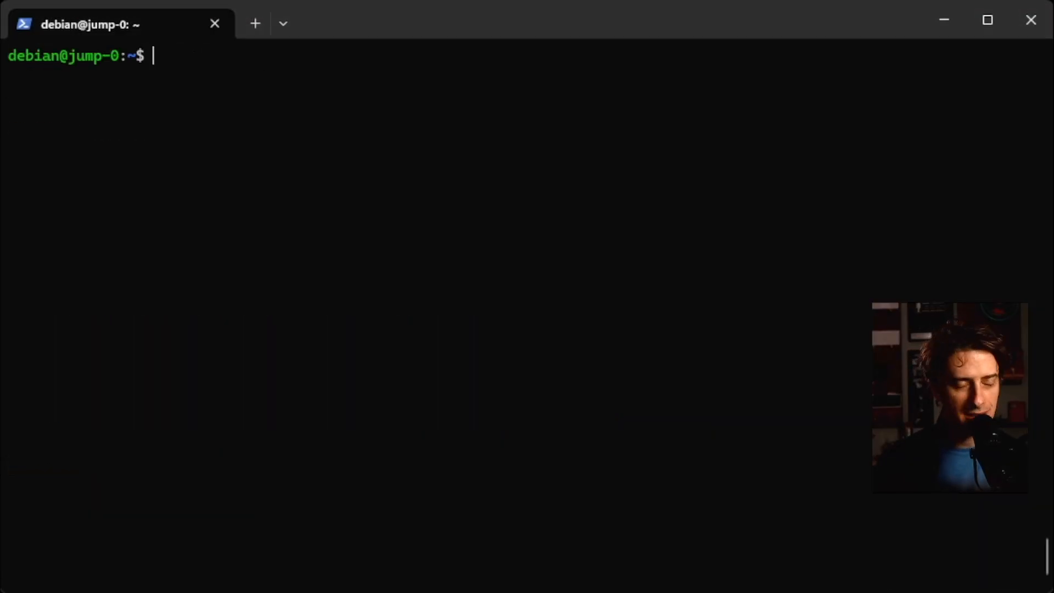
Test the nginx configuration with sudo nginx -t.
text(sudo nginx )
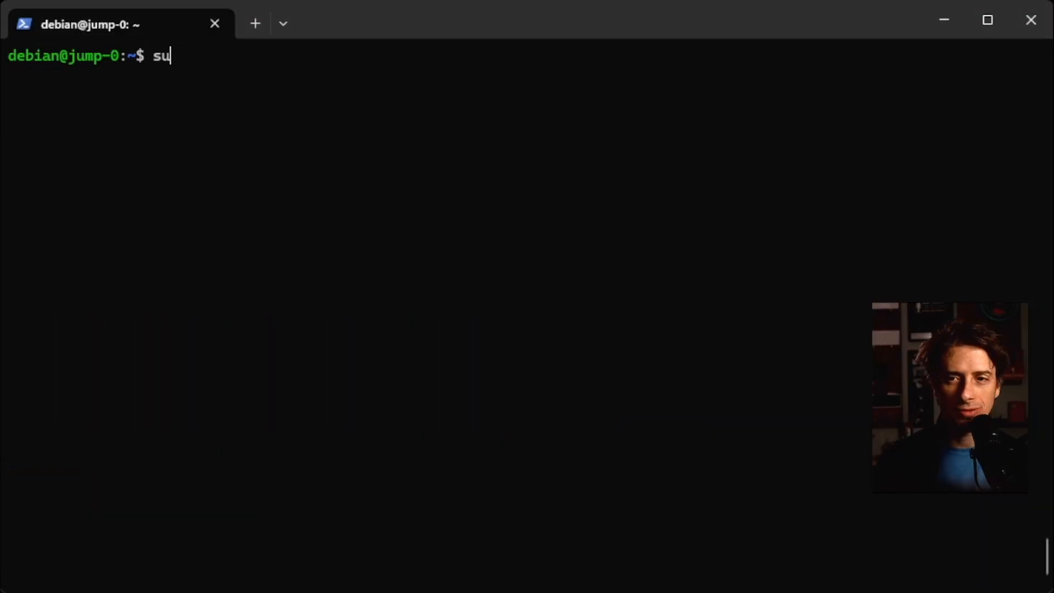
text(-t)
key(Return)
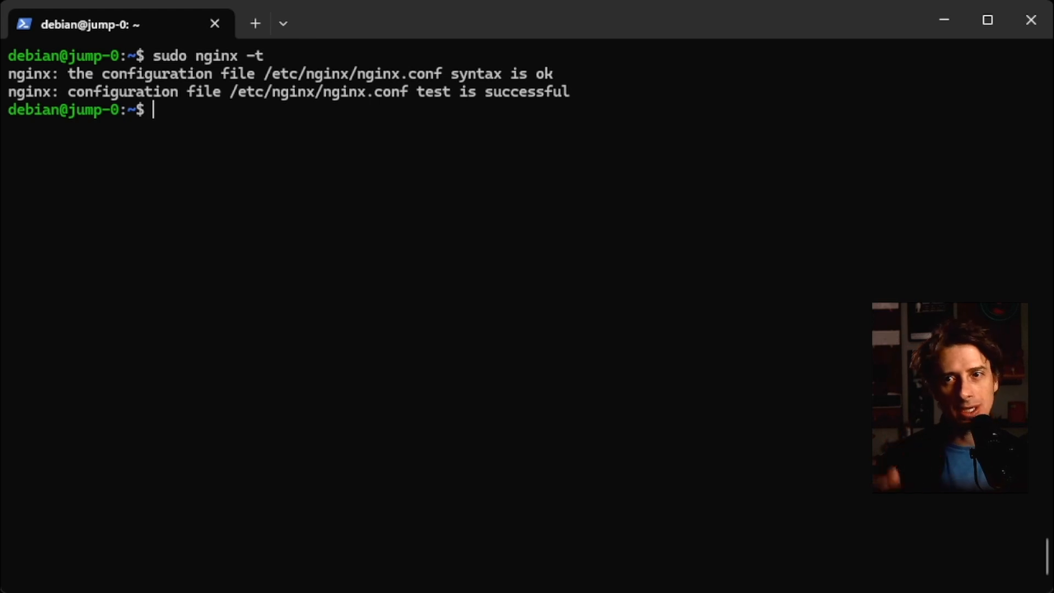
Restart the nginx service on Jump-0 with sudo systemctl restart nginx.
text(systemctl resta)
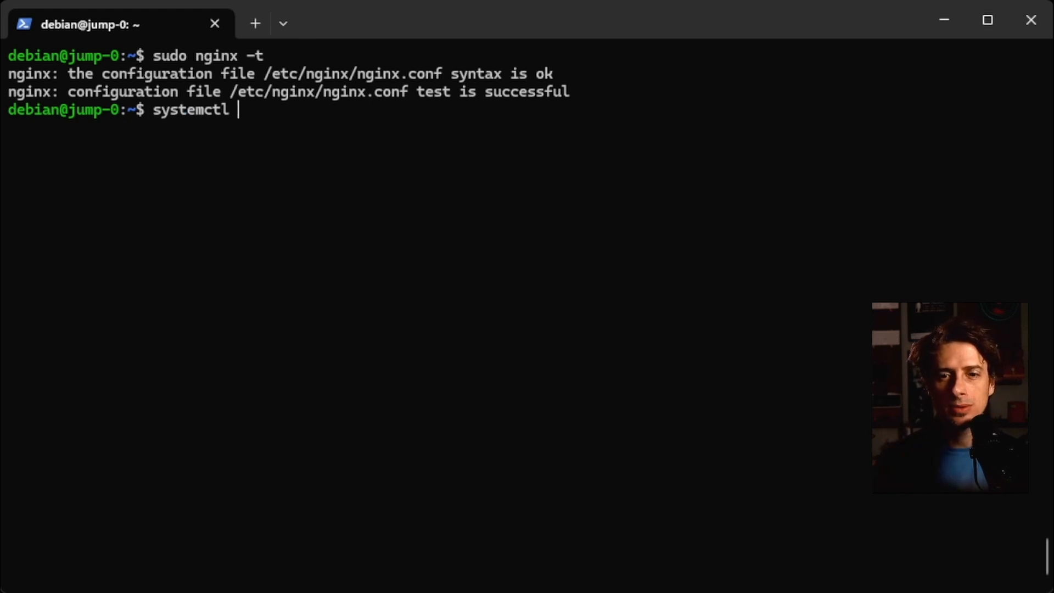
key(BackSpace)
text(start nginx)
key(Return)
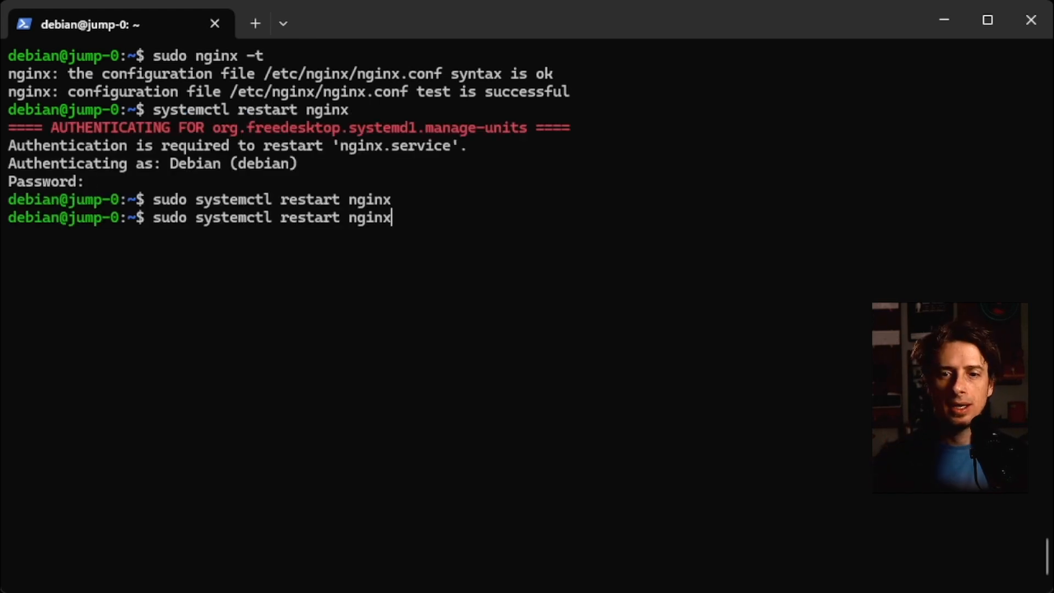
Check the state of the nginx service by changing the previous command to sudo systemctl status nginx and running it.
key(BackSpace)
key(BackSpace)
key(BackSpace)
key(BackSpace)
key(BackSpace)
key(BackSpace)
key(BackSpace)
key(BackSpace)
key(BackSpace)
key(BackSpace)
key(BackSpace)
key(BackSpace)
key(BackSpace)
text(status nginx)
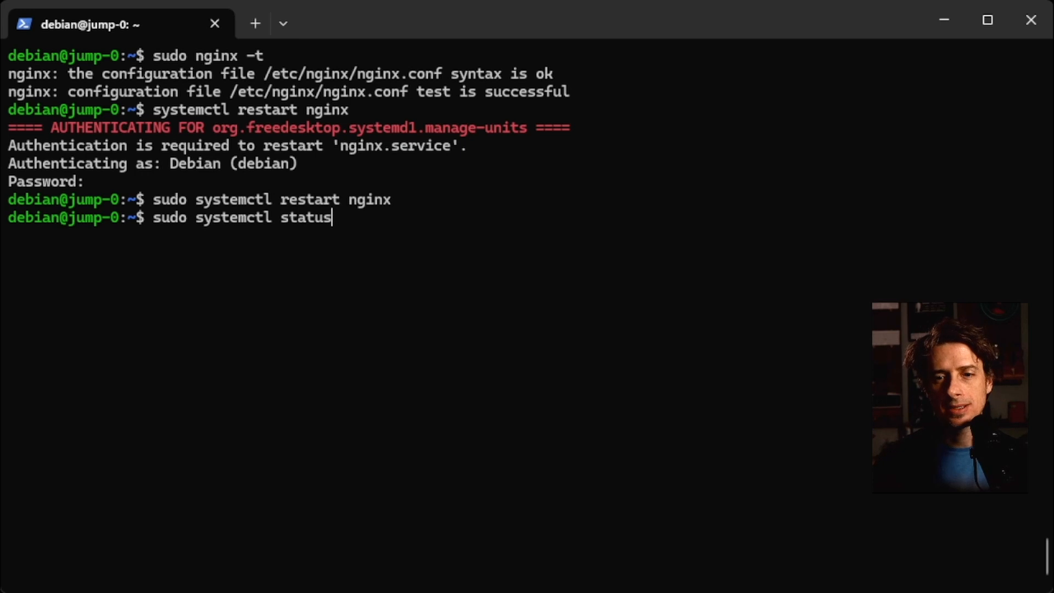
key(Return)
Ping gisty.link from Jump-0 and stop the ping after a couple of replies.
text(ping g)
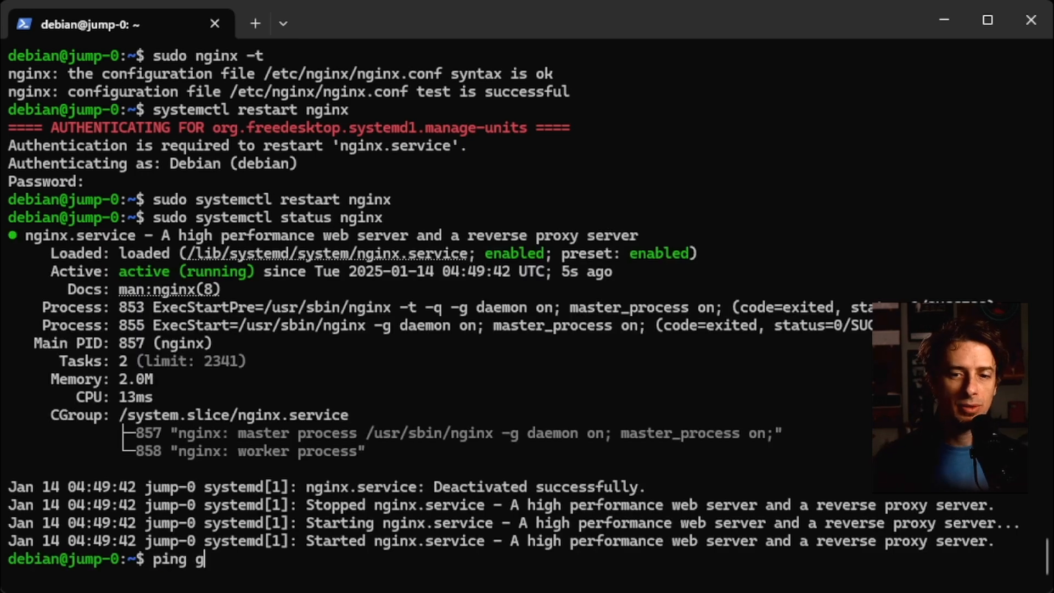
text(isty.link)
key(Return)
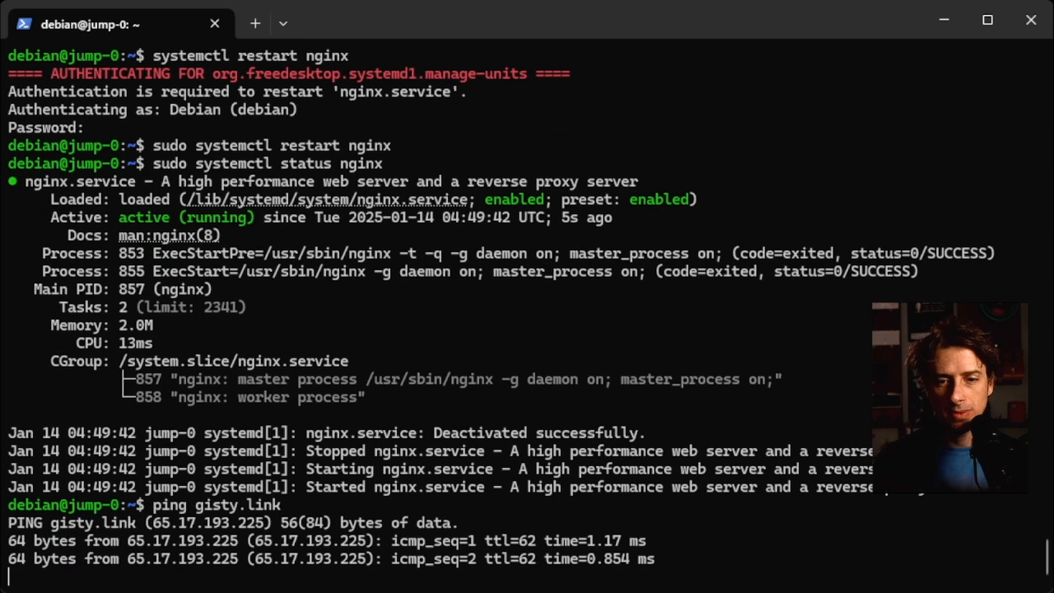
key(ctrl+c)
Reuse the ping command as curl gisty.link and run it to request the site from Jump-0.
key(Up)
key(Delete)
key(Delete)
key(Delete)
key(Delete)
text(curl)
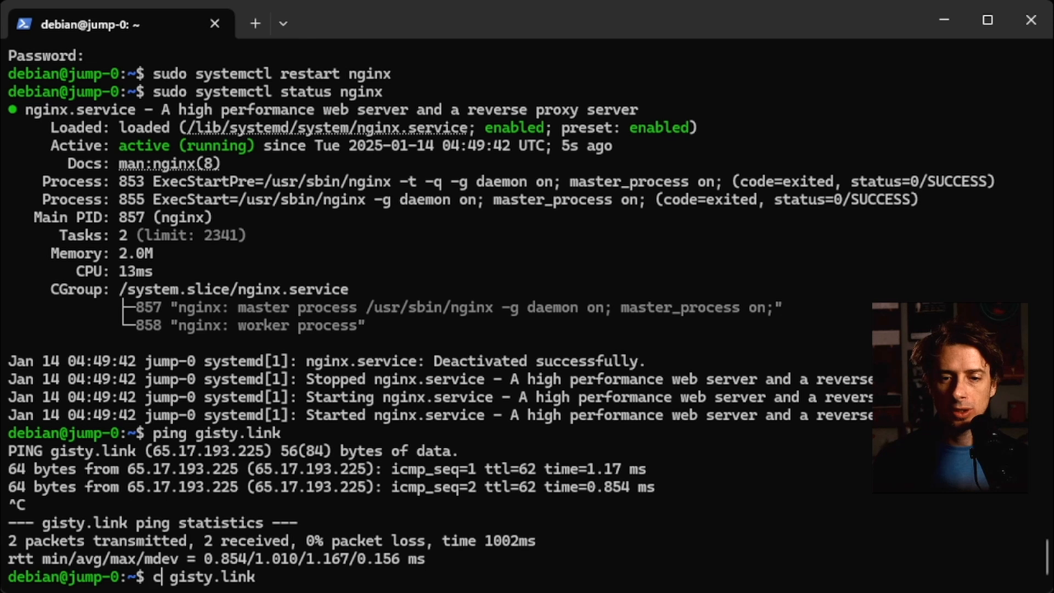
key(Return)
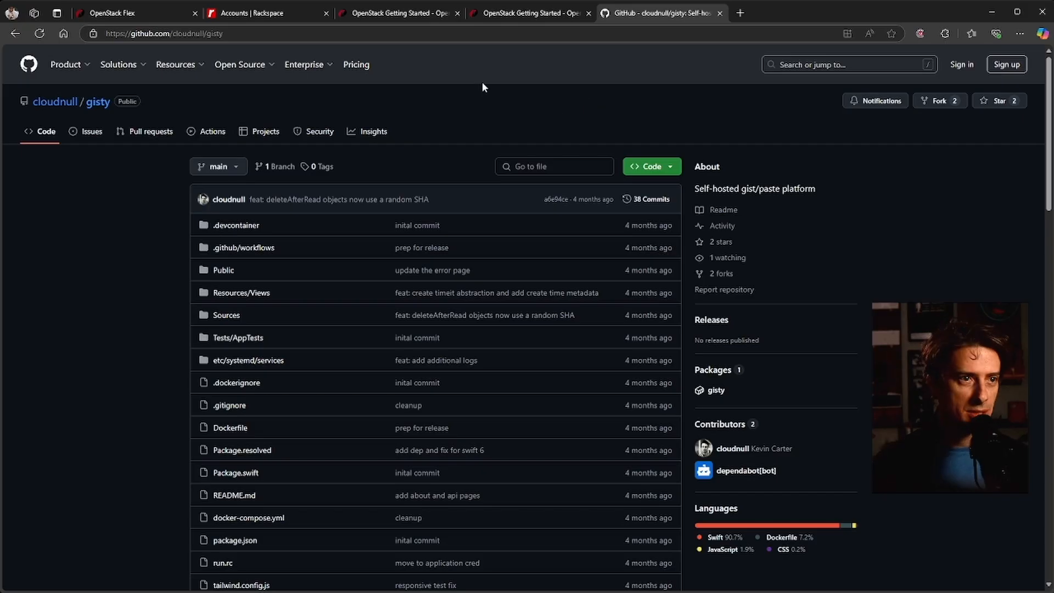
Switch to the Edge browser and load gisty.link in place of the GitHub repository page.
click(372, 39)
text(gist.)
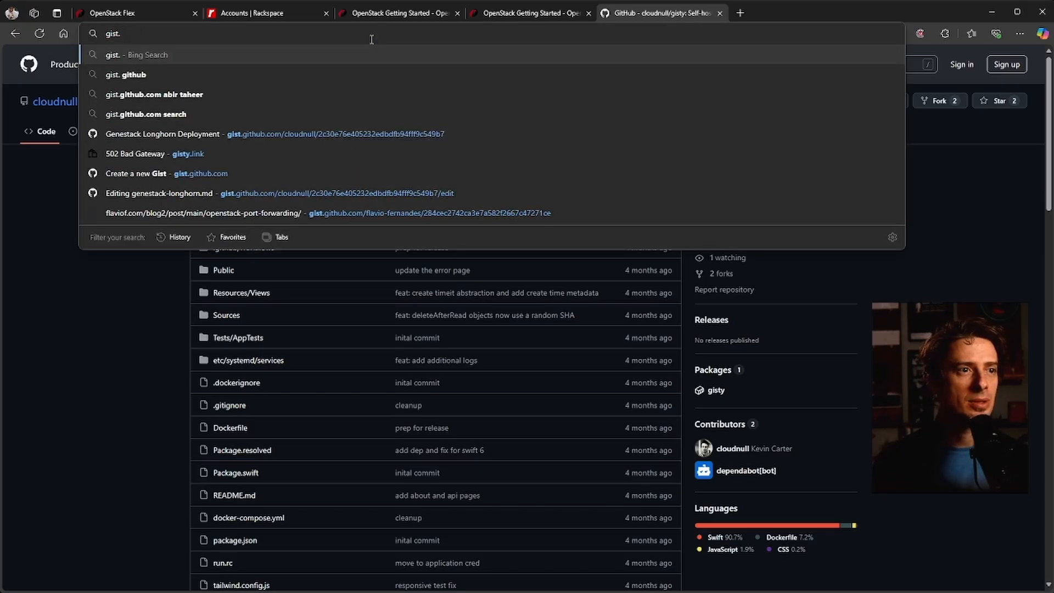
key(BackSpace)
text(y.link)
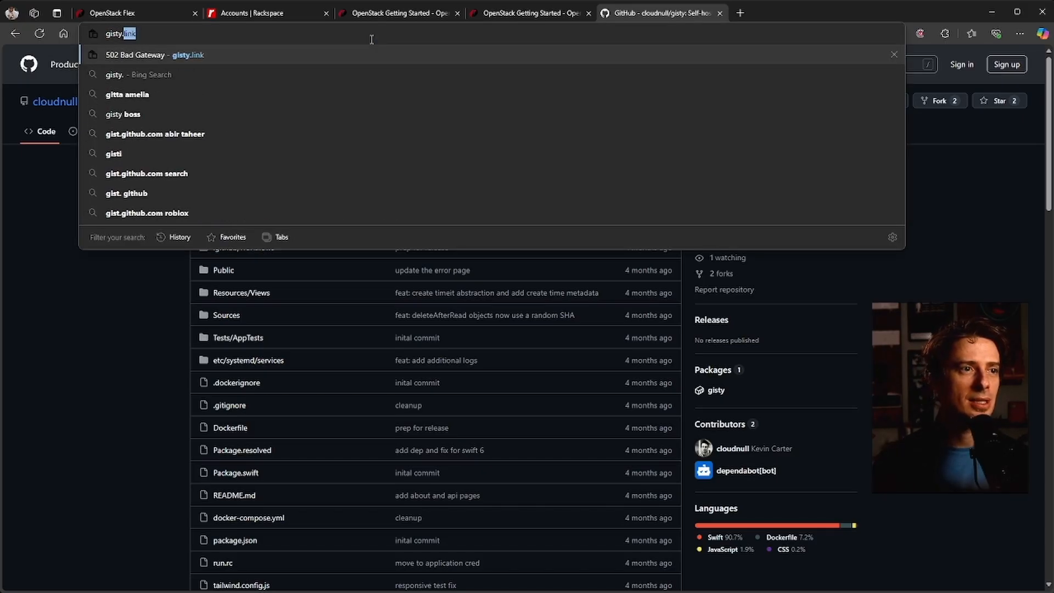
key(Return)
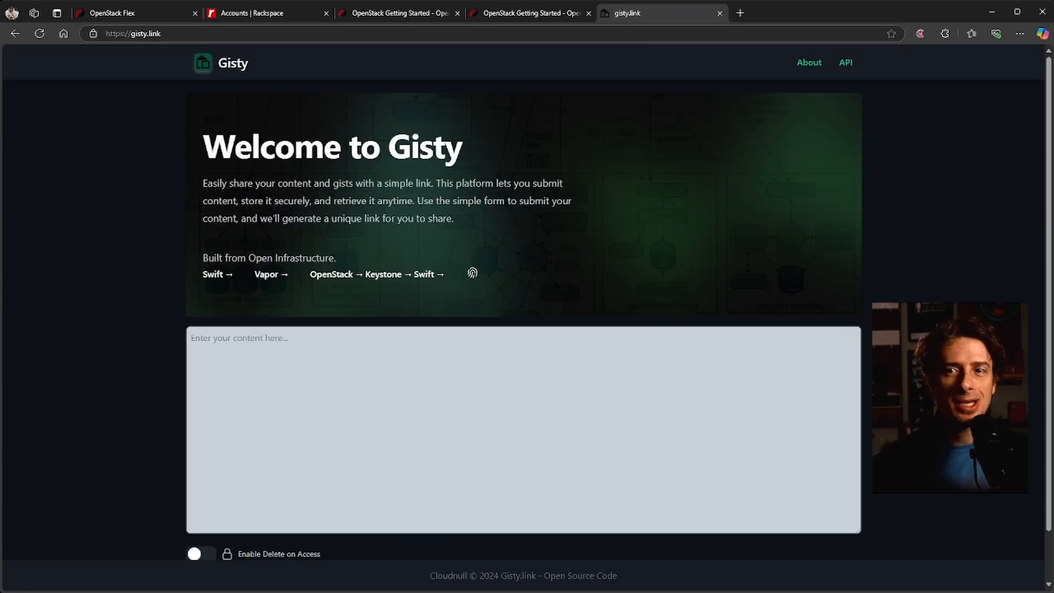
Examine the object store time, total bytes and total objects on Gisty's About page, reload it and return to the home page.
click(805, 73)
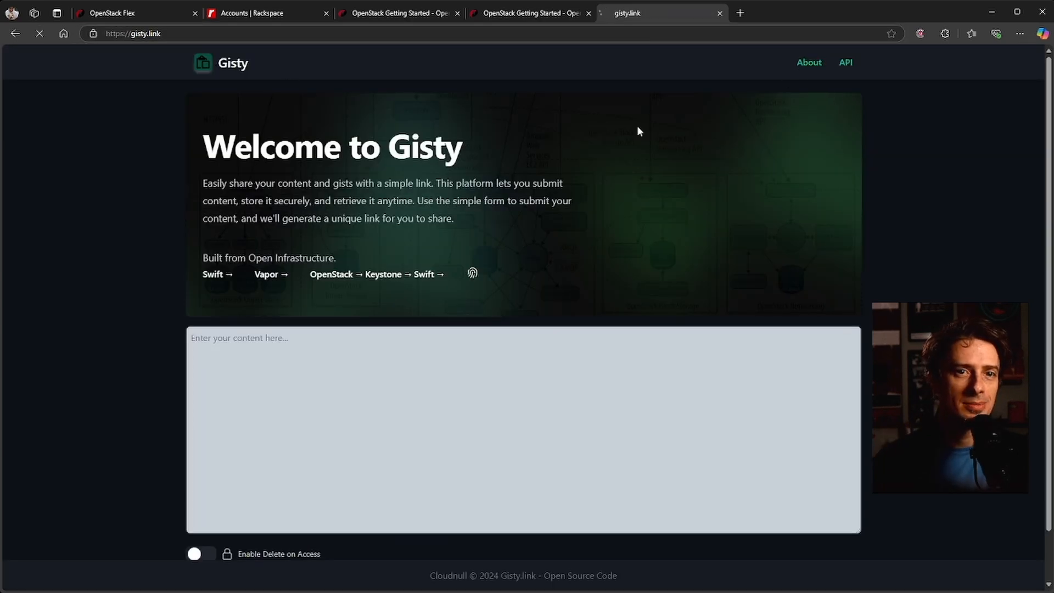
scroll(665, 245, down, 3)
scroll(665, 245, down, 7)
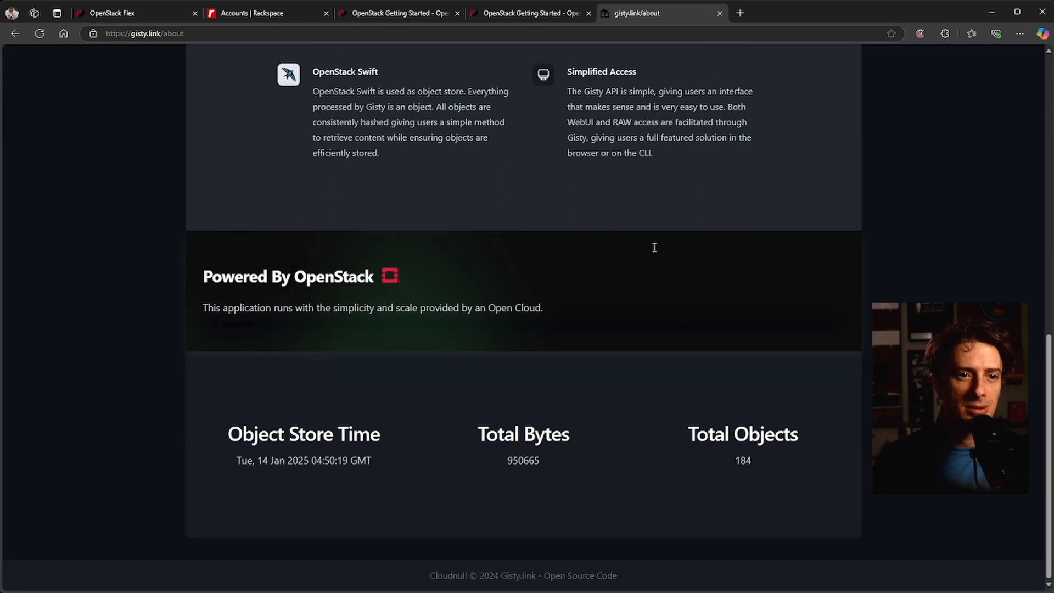
drag(231, 460, 817, 461)
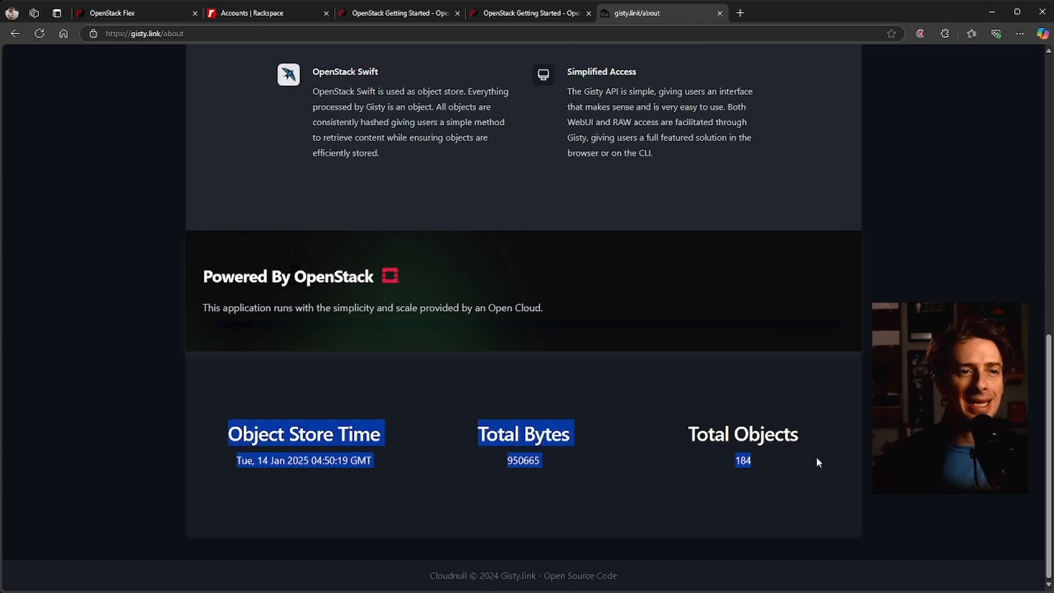
key(F5)
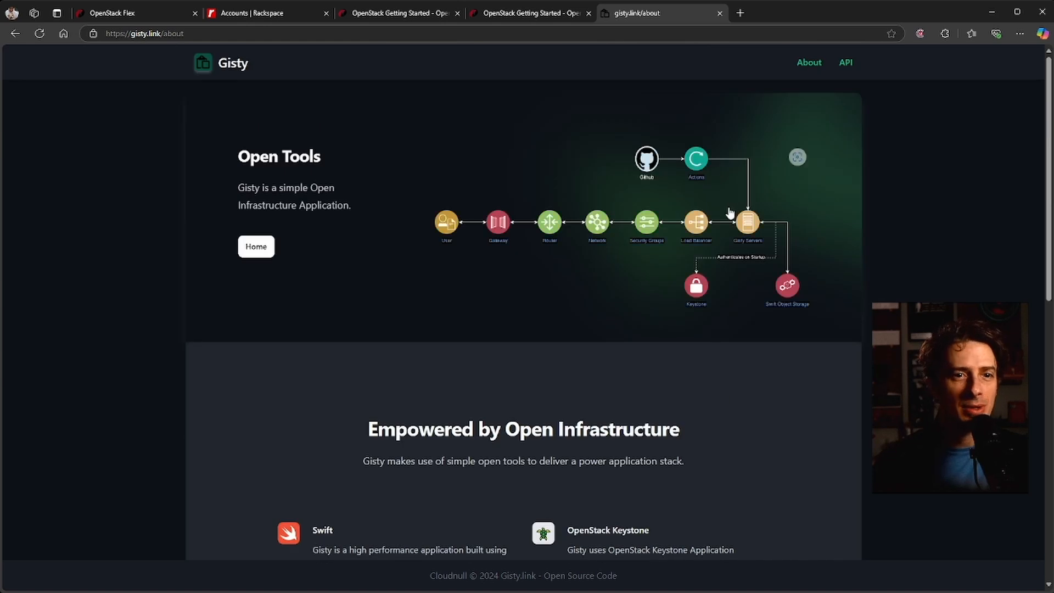
click(847, 63)
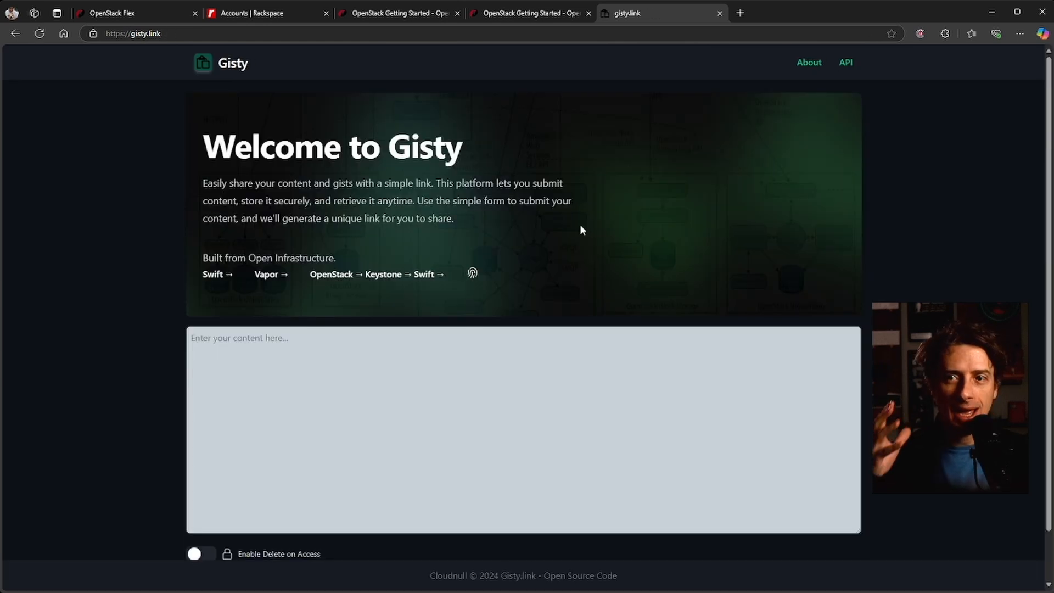